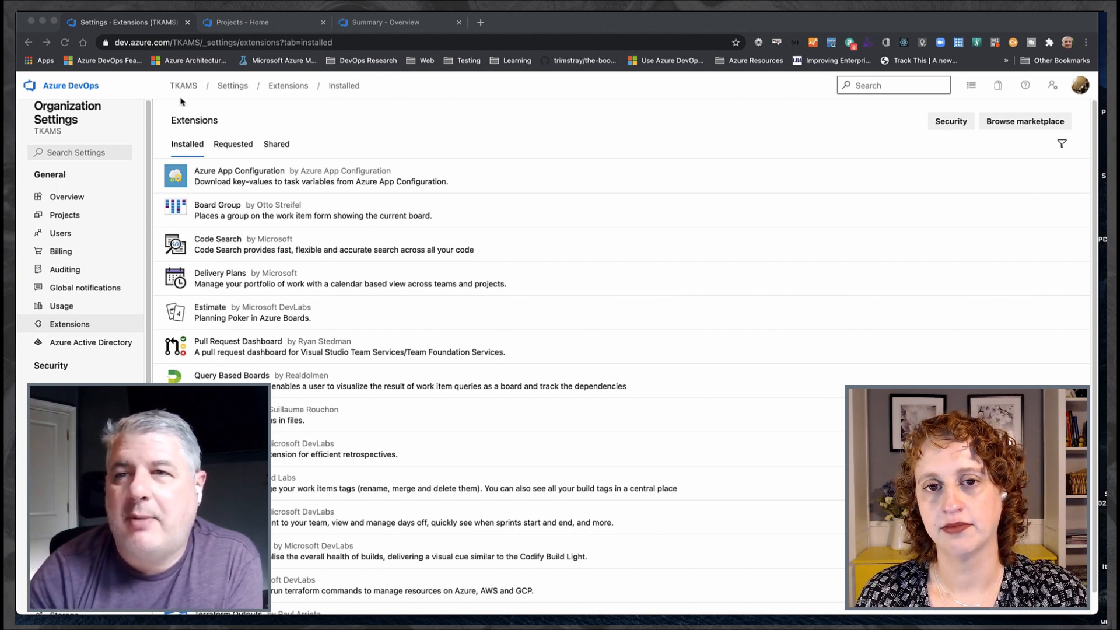
Browse the Azure DevOps extensions marketplace from the PartsUnlimited Team board, looking over the featured and popular extensions, and return to the board
{"action": "left_click", "coordinate": [28, 43]}
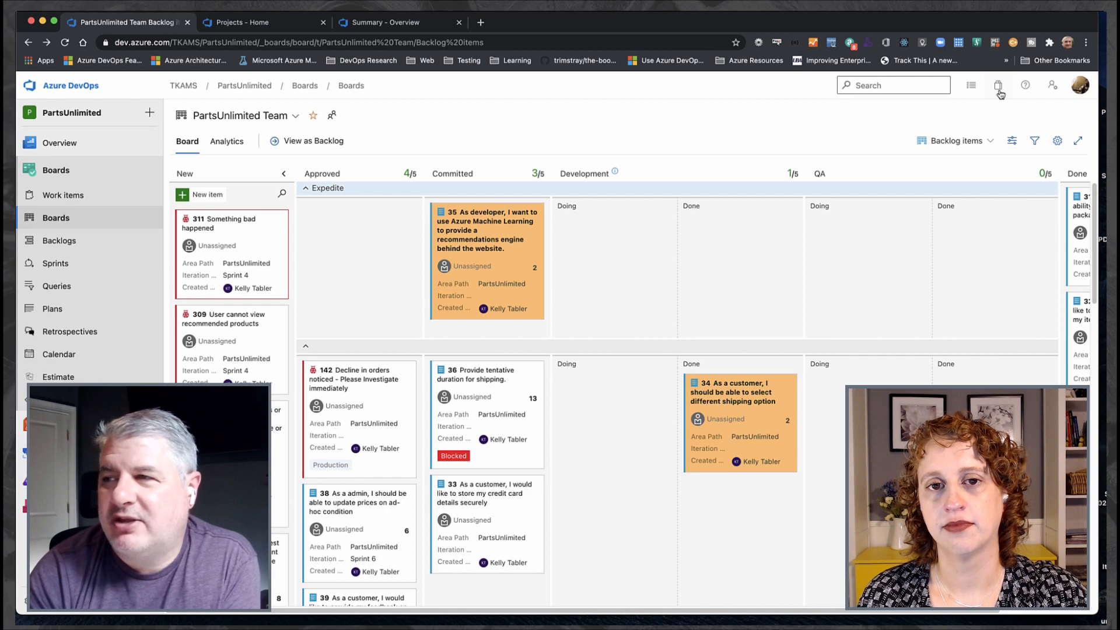
{"action": "left_click", "coordinate": [997, 88]}
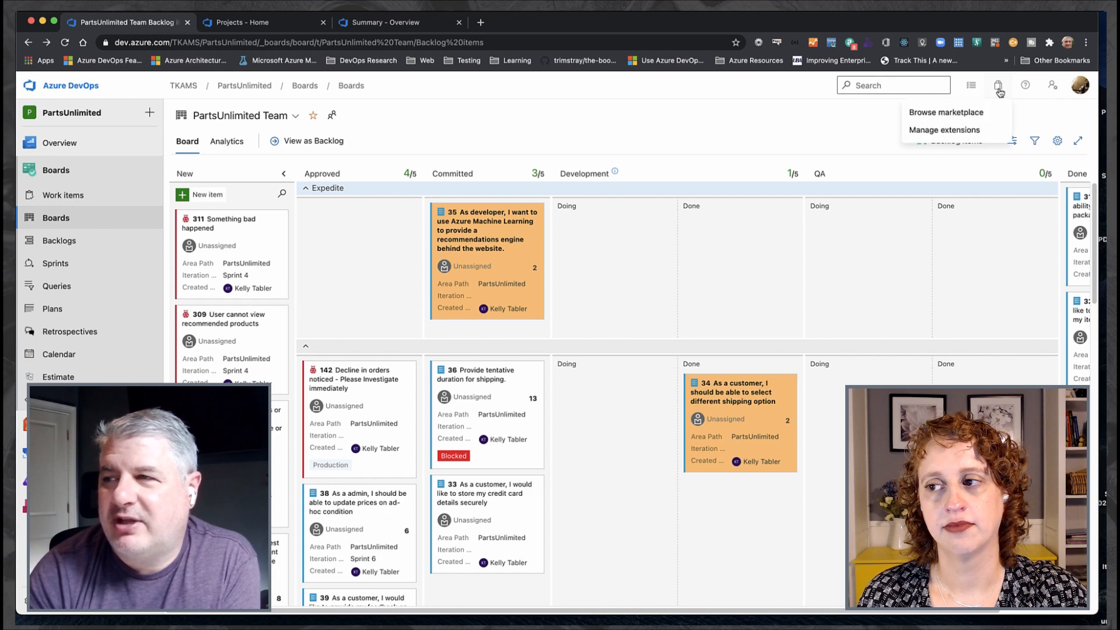
{"action": "left_click", "coordinate": [979, 113]}
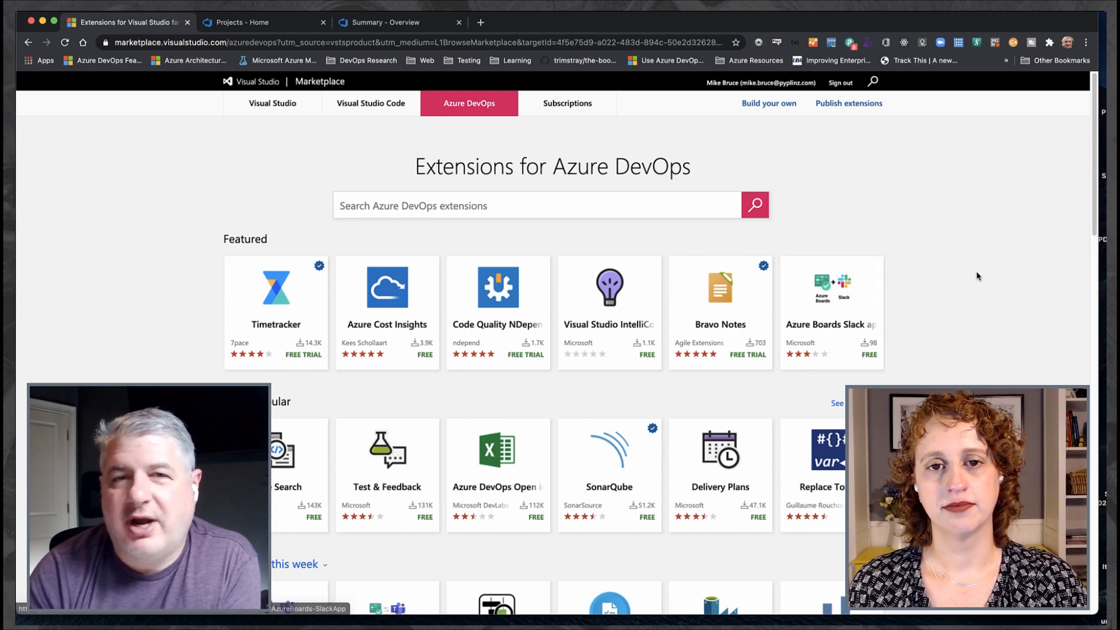
{"action": "scroll", "coordinate": [978, 276], "scroll_direction": "down", "scroll_amount": 1}
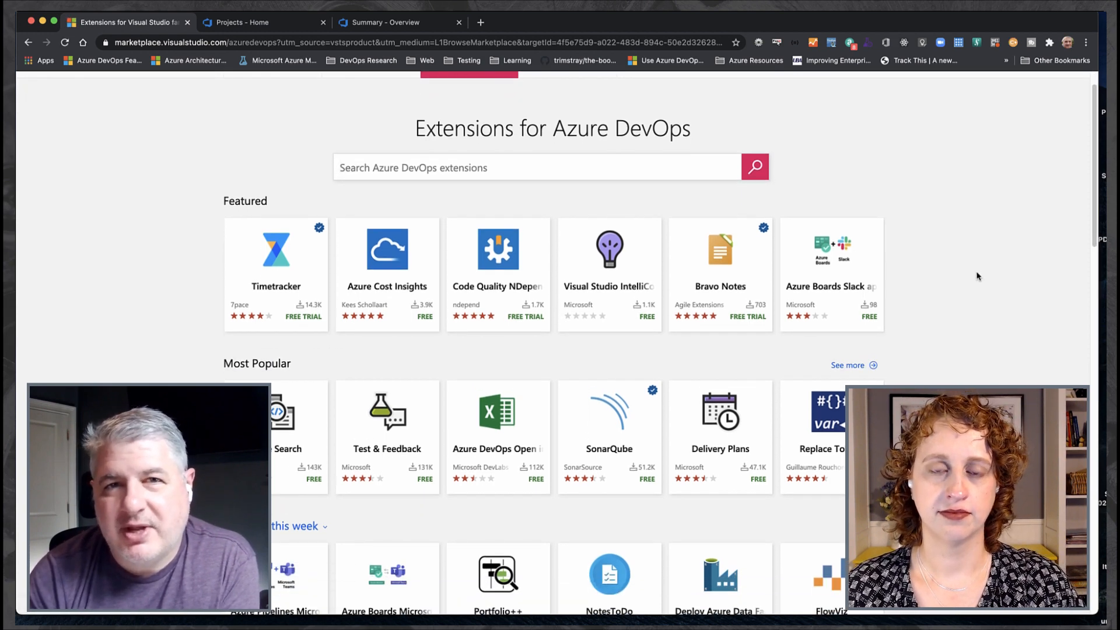
{"action": "scroll", "coordinate": [978, 275], "scroll_direction": "down", "scroll_amount": 1}
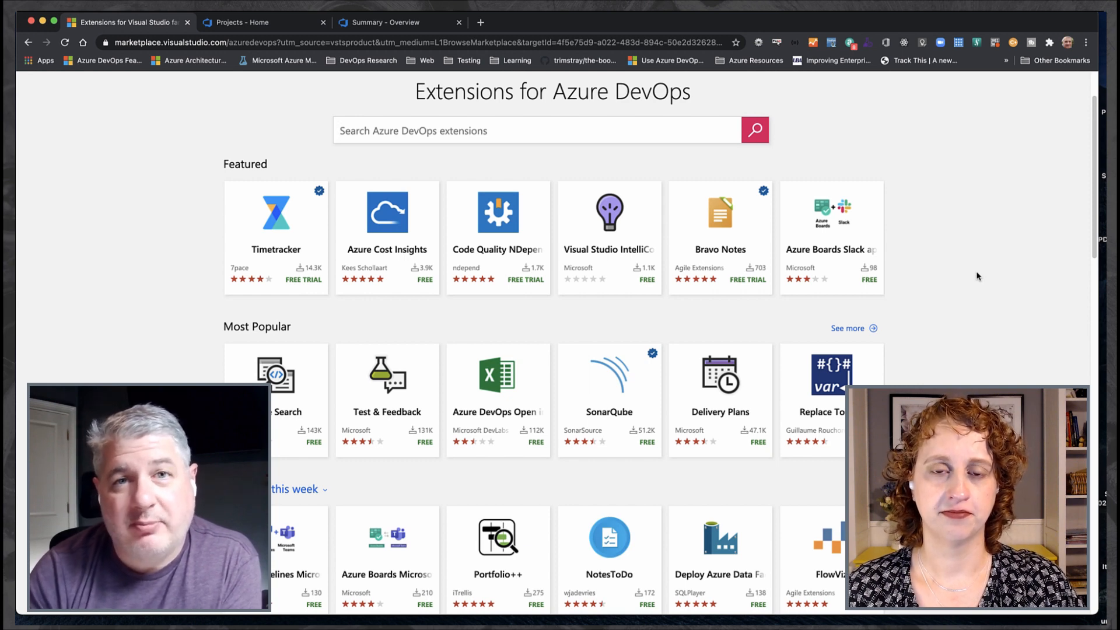
{"action": "scroll", "coordinate": [976, 275], "scroll_direction": "up", "scroll_amount": 2}
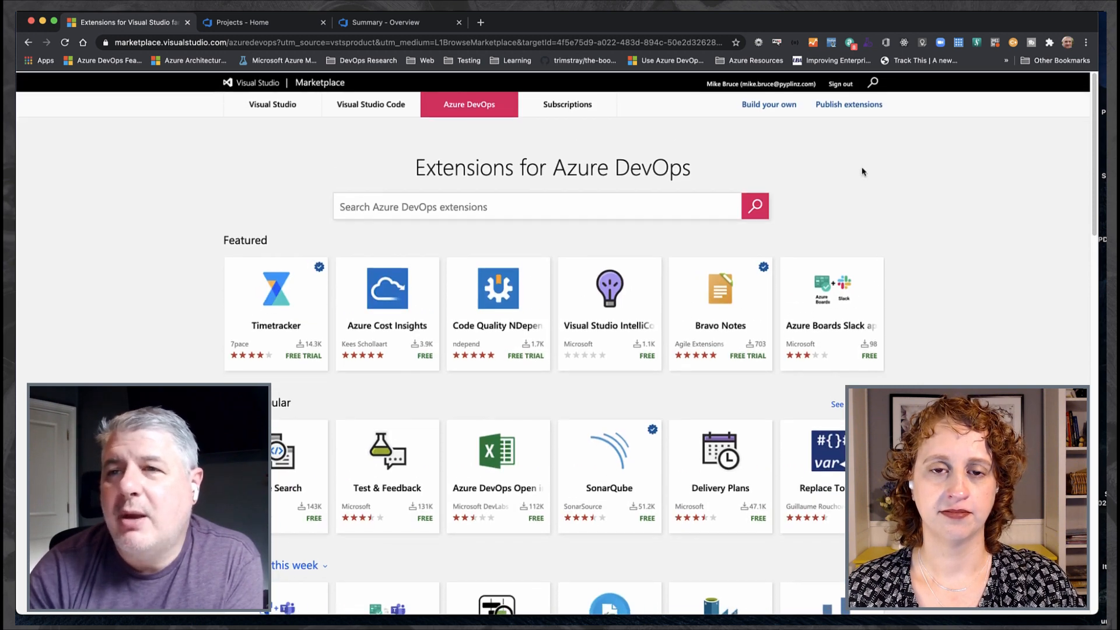
{"action": "left_click", "coordinate": [28, 43]}
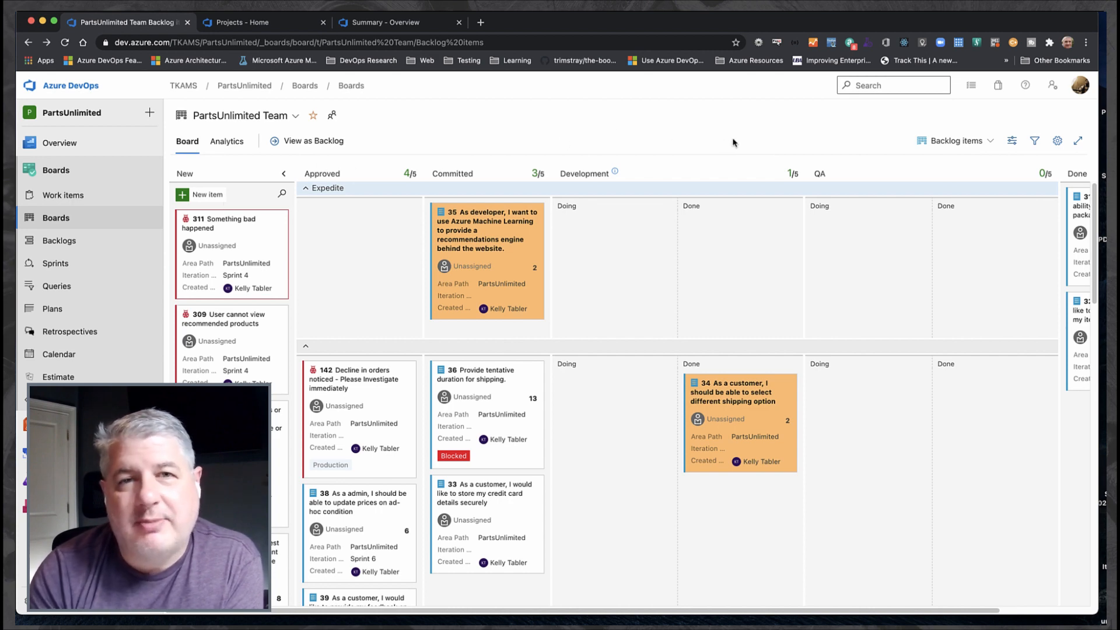
Search the PartsUnlimited project for login*
{"action": "left_click", "coordinate": [888, 88]}
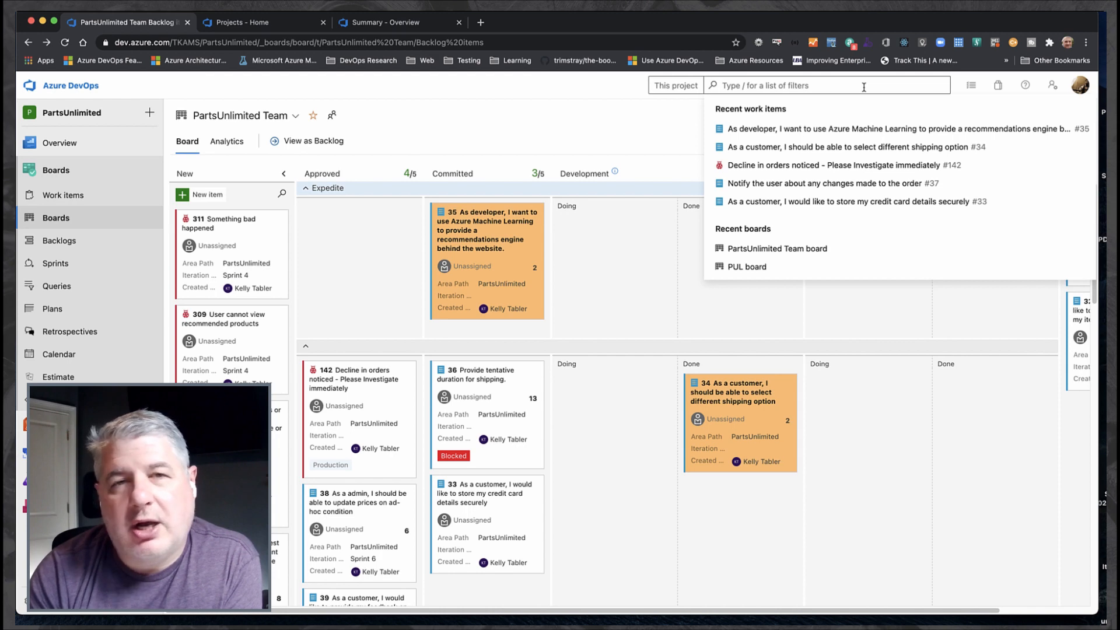
{"action": "type", "text": "i"}
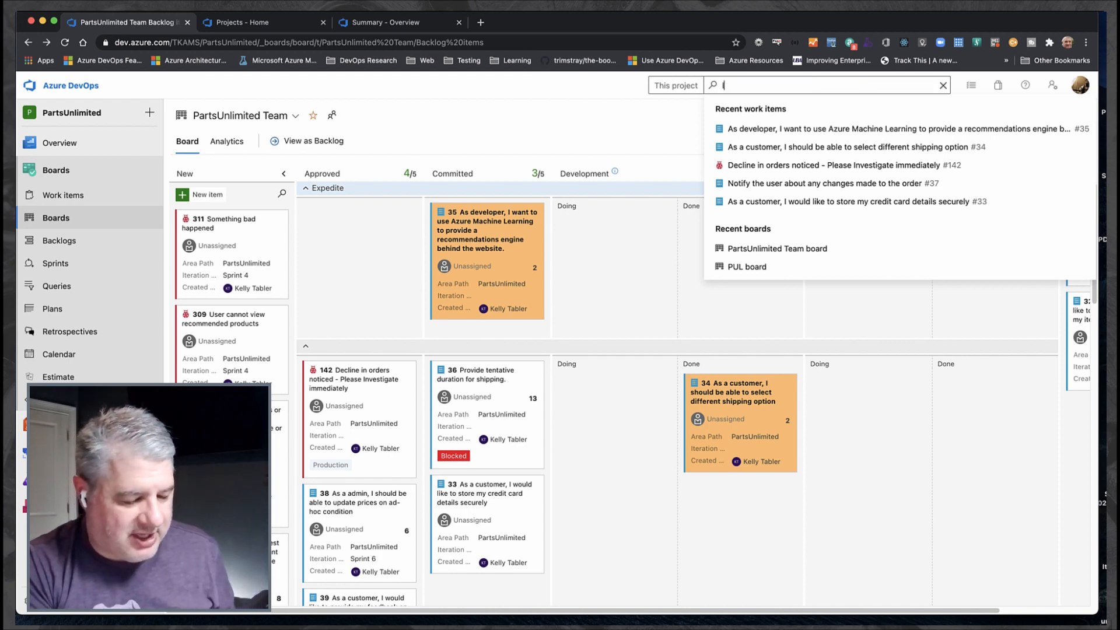
{"action": "type", "text": "ogin*"}
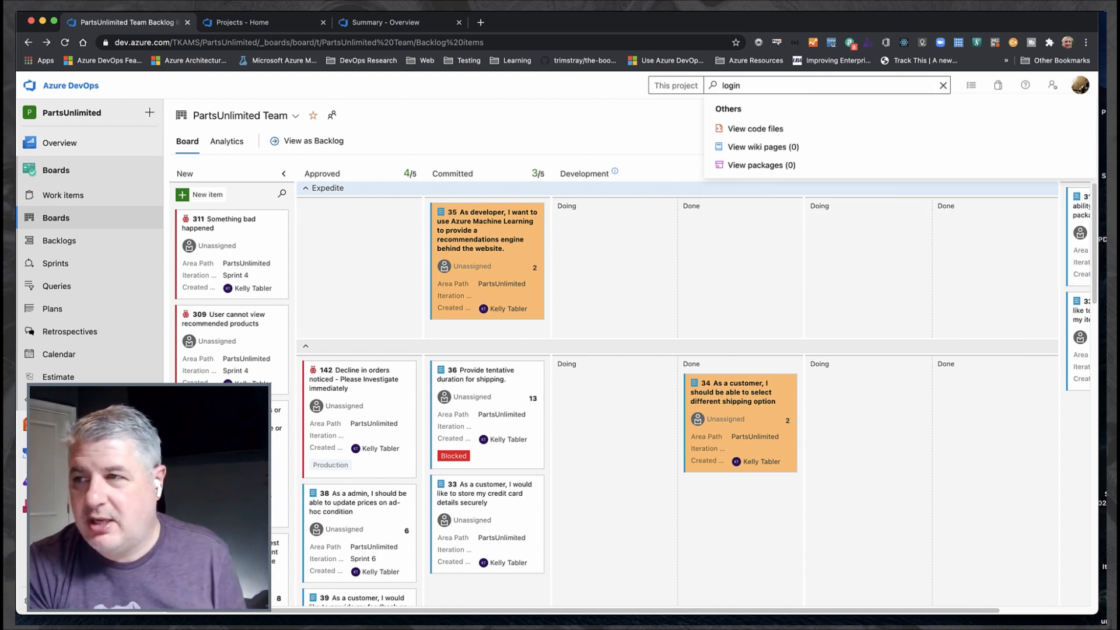
{"action": "key", "text": "Return"}
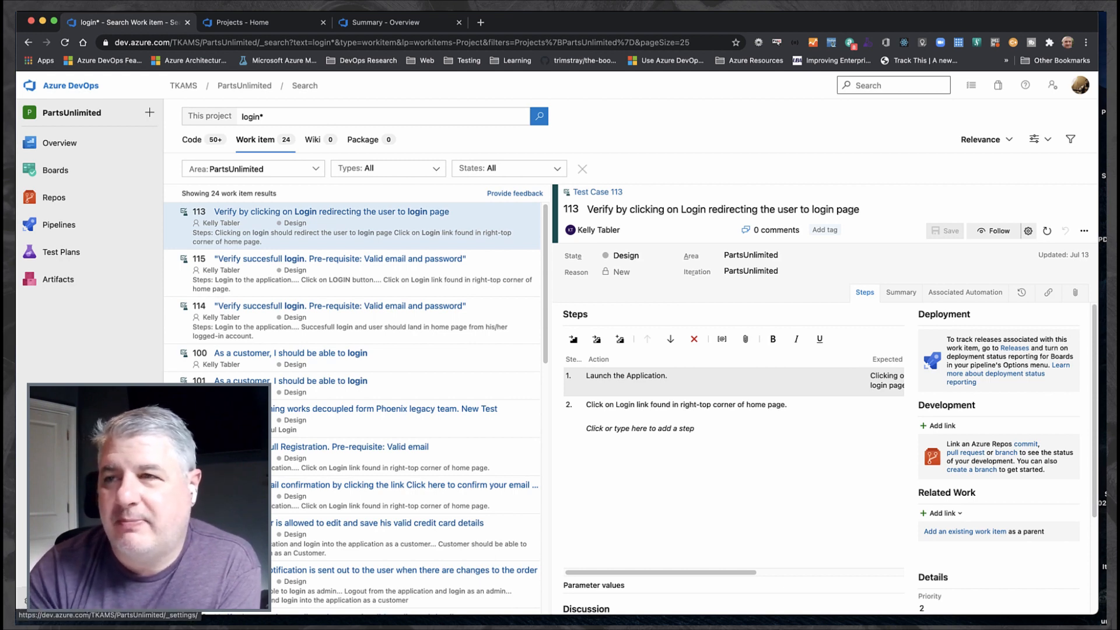
View the PartsUnlimited repository files, and go from there to the project's repository management to open the PartsUnlimited repository entry
{"action": "mouse_move", "coordinate": [55, 235]}
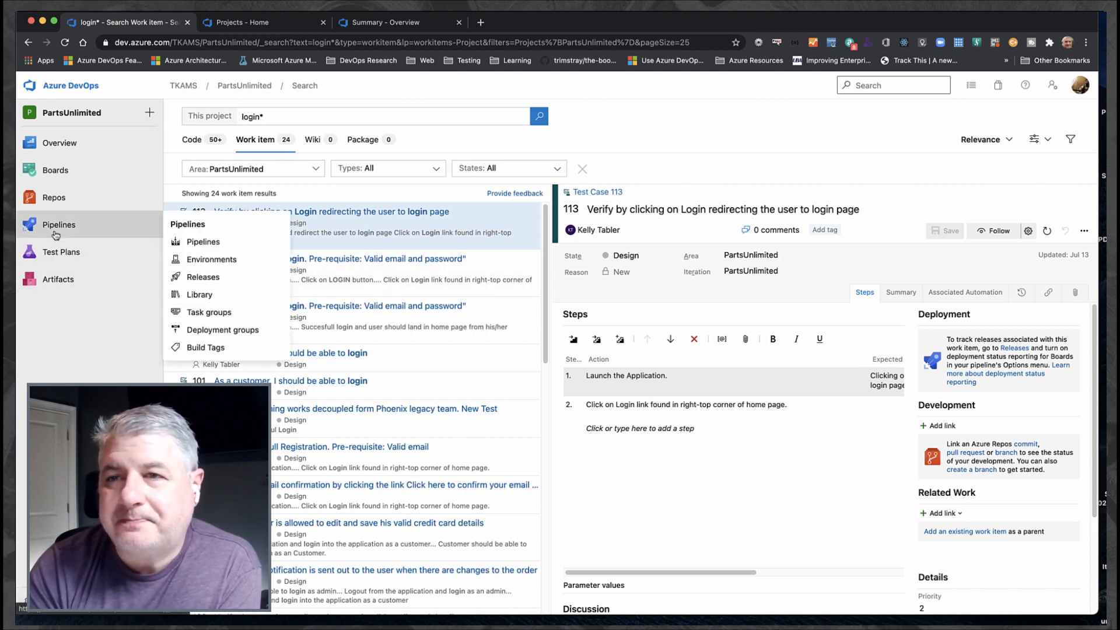
{"action": "mouse_move", "coordinate": [58, 203]}
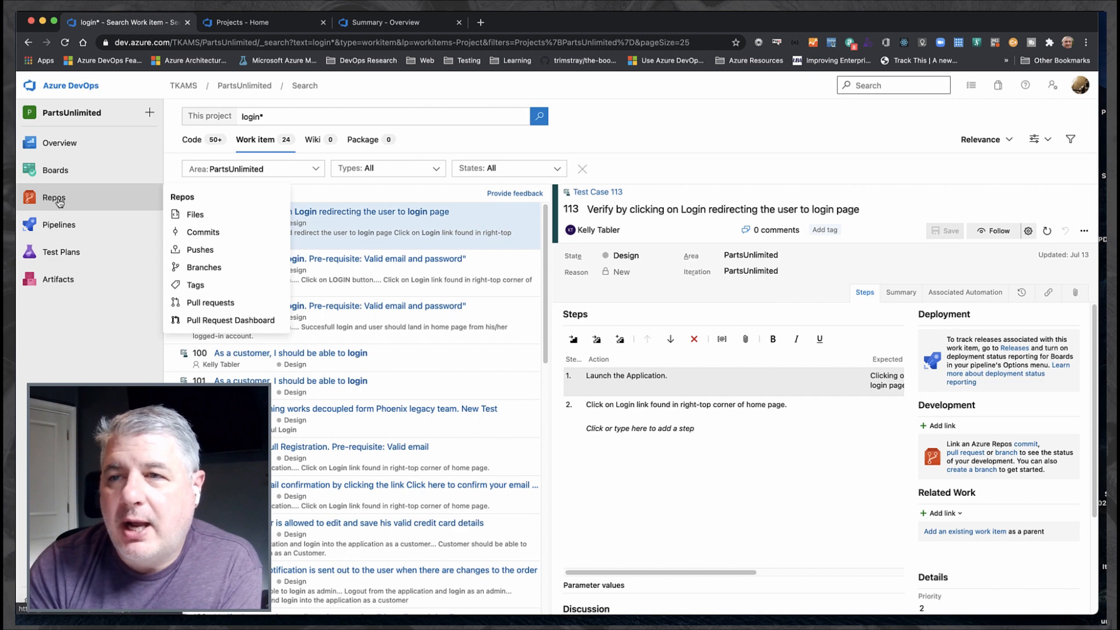
{"action": "left_click", "coordinate": [218, 215]}
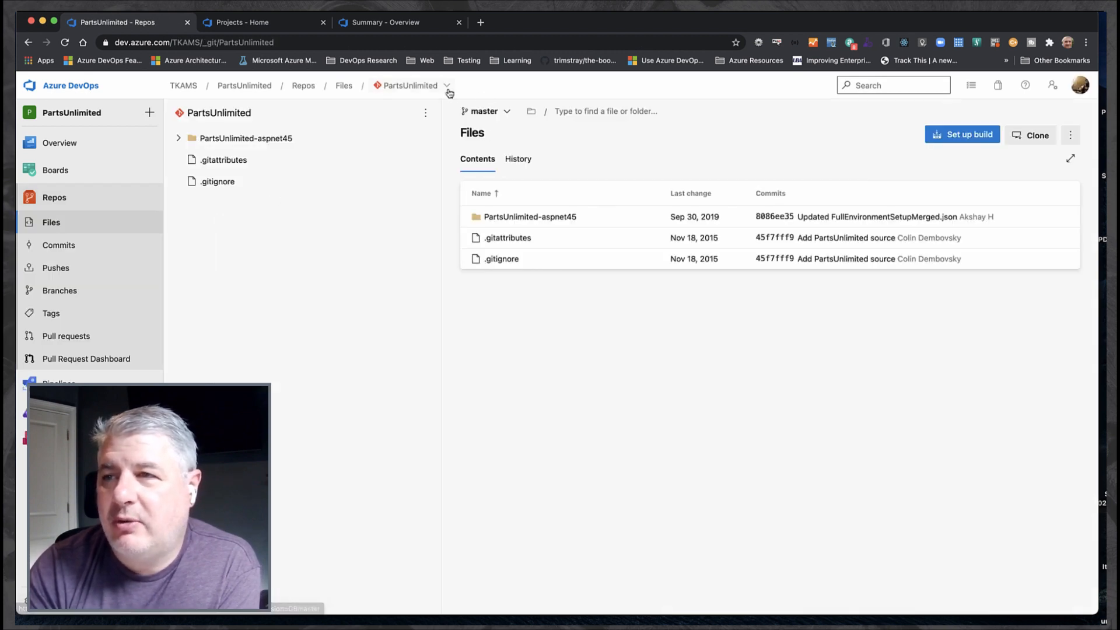
{"action": "left_click", "coordinate": [447, 87]}
{"action": "left_click", "coordinate": [420, 239]}
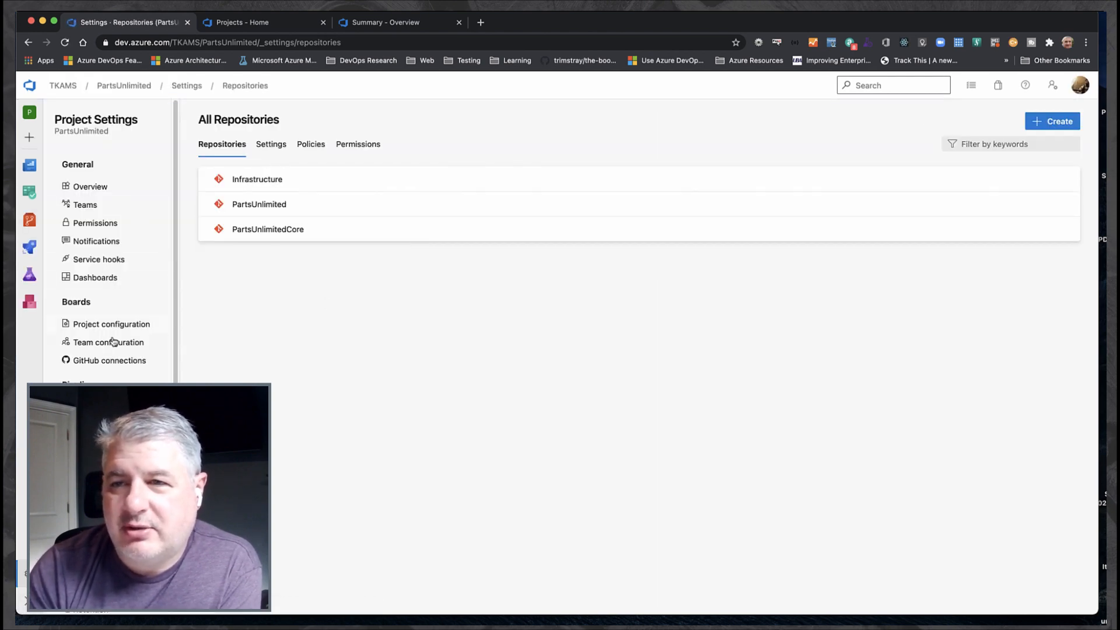
{"action": "left_click", "coordinate": [263, 208]}
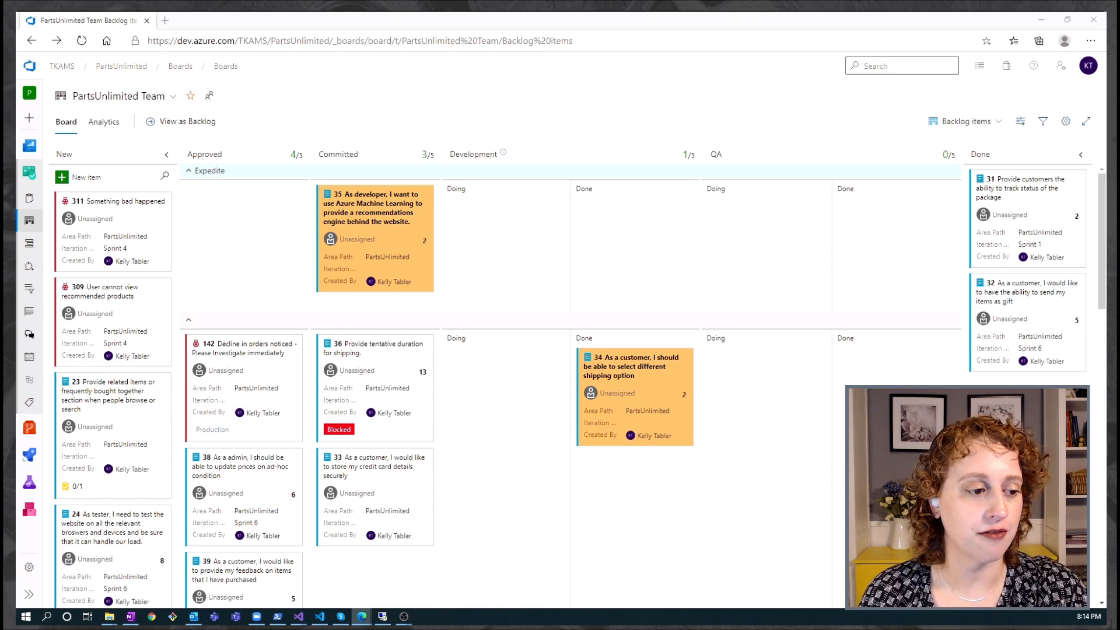
Open the project's Tags Management page and rename the HowTo tag to "How To"
{"action": "left_click", "coordinate": [30, 405]}
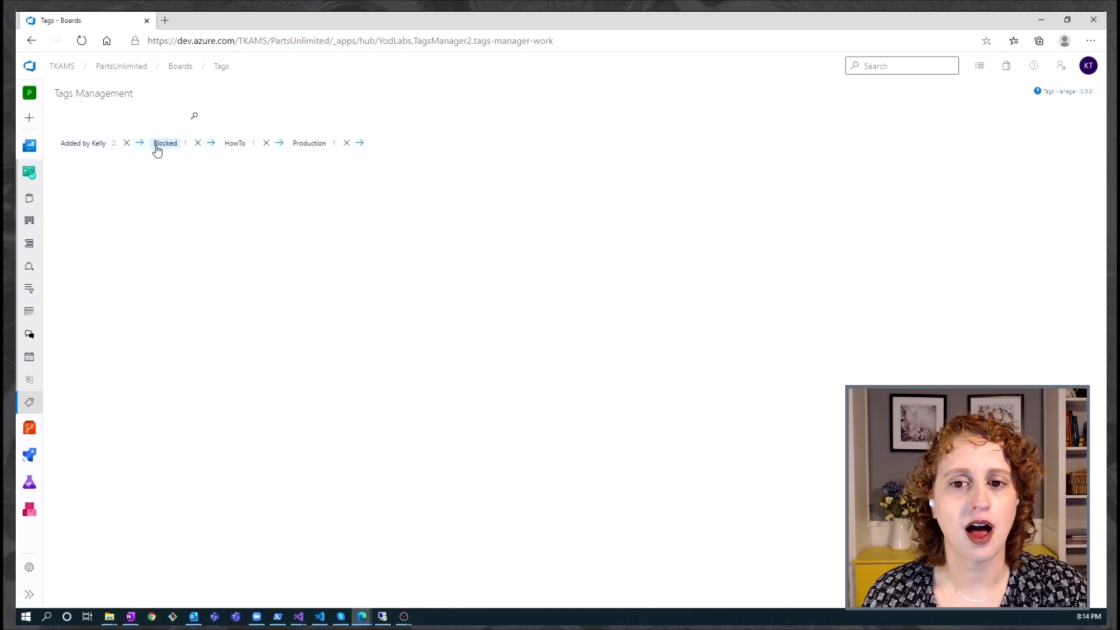
{"action": "left_click", "coordinate": [241, 145]}
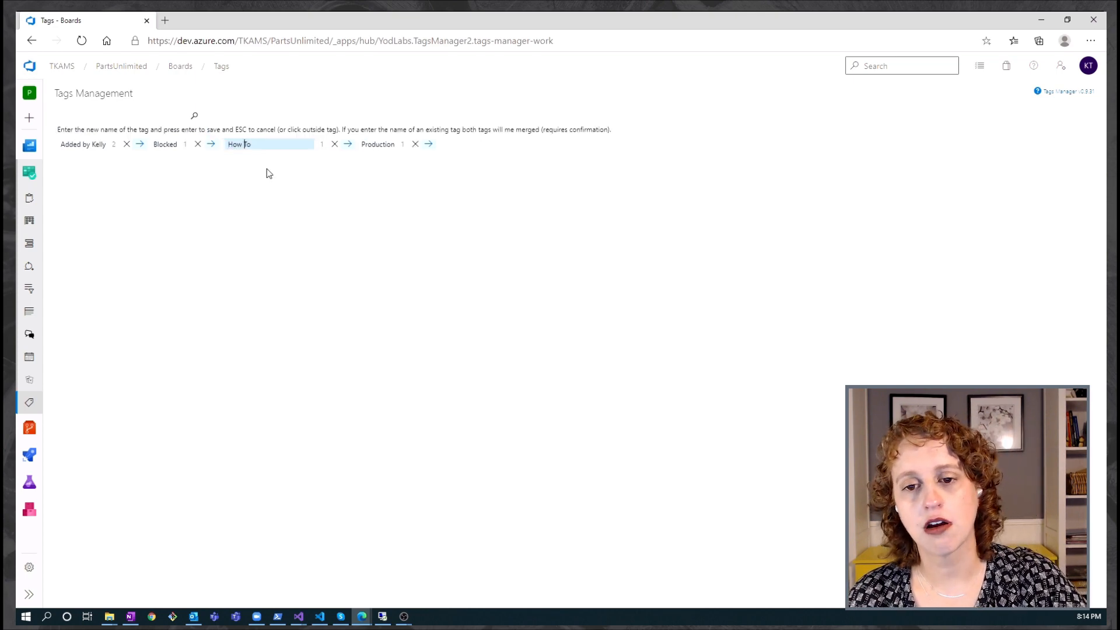
{"action": "key", "text": "Return"}
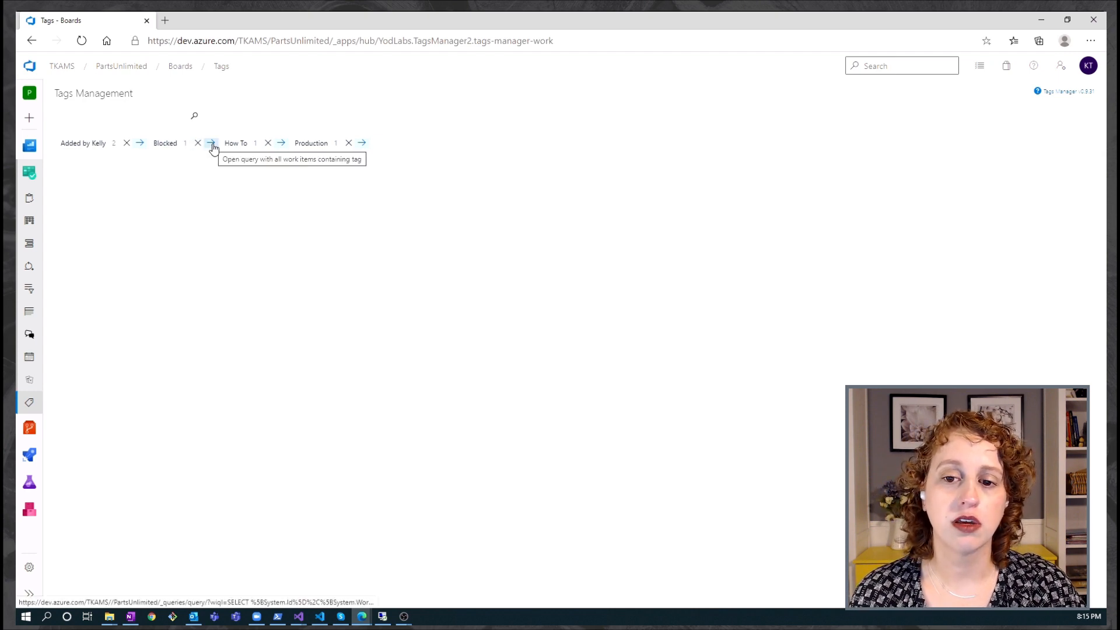
Open the work item queries for the first listed tag and for the Blocked tag
{"action": "left_click", "coordinate": [140, 144]}
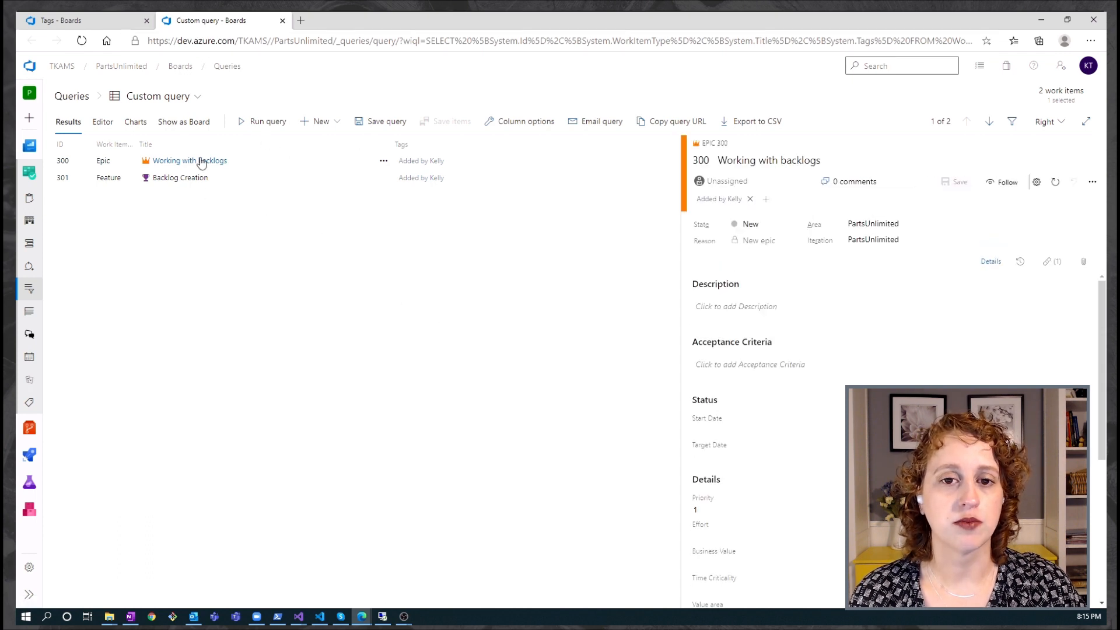
{"action": "left_click", "coordinate": [110, 16]}
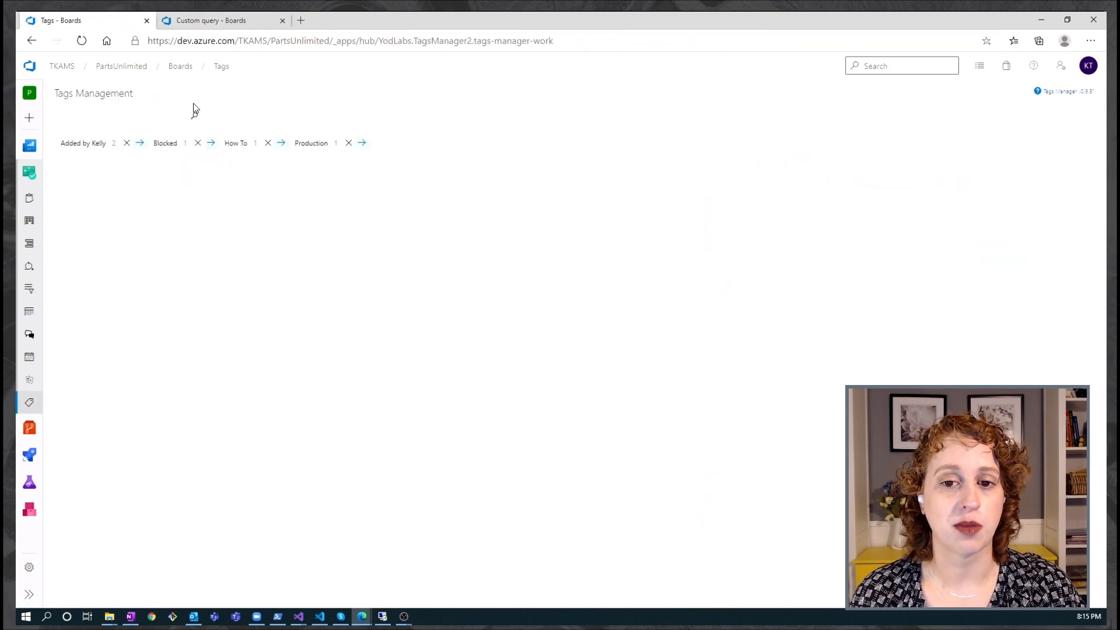
{"action": "left_click", "coordinate": [211, 144]}
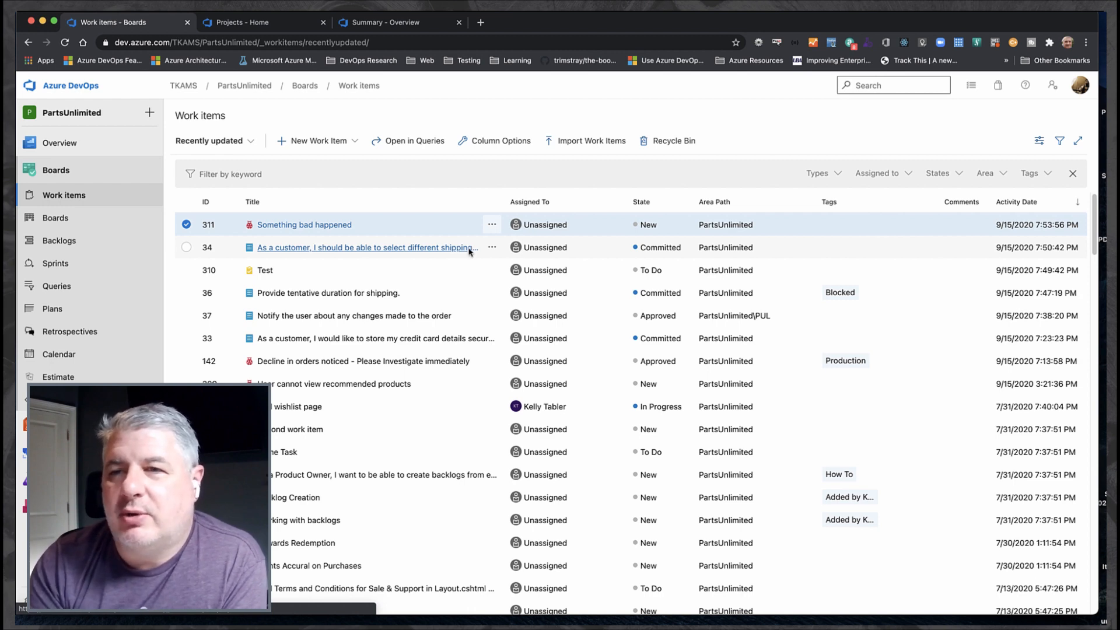
List all the project's queries and open the shared User Stories query
{"action": "left_click", "coordinate": [79, 286]}
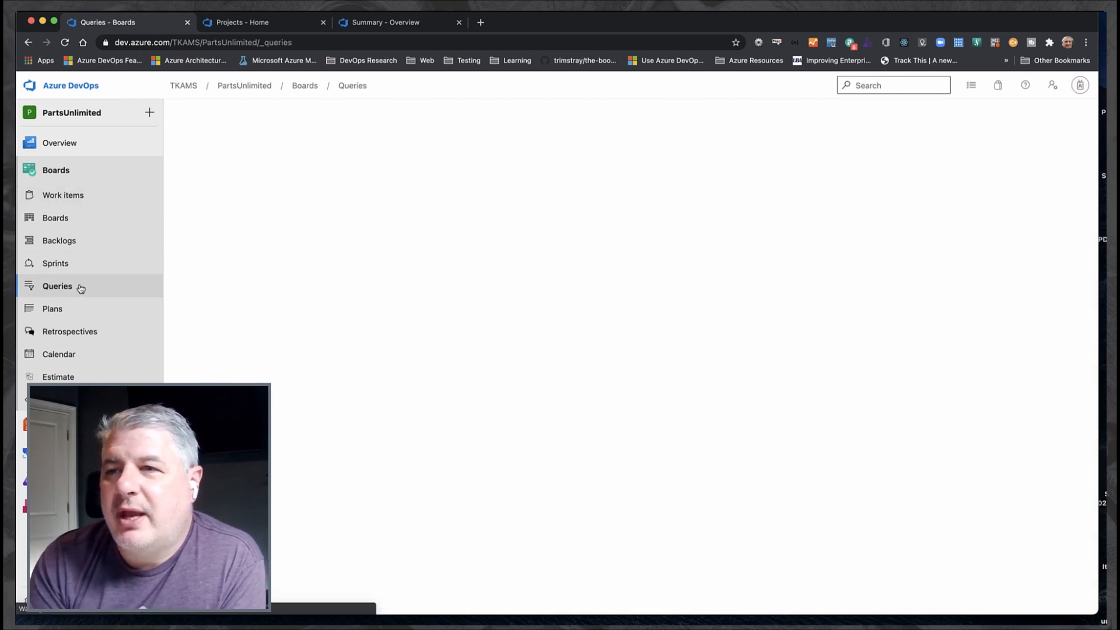
{"action": "left_click", "coordinate": [224, 141]}
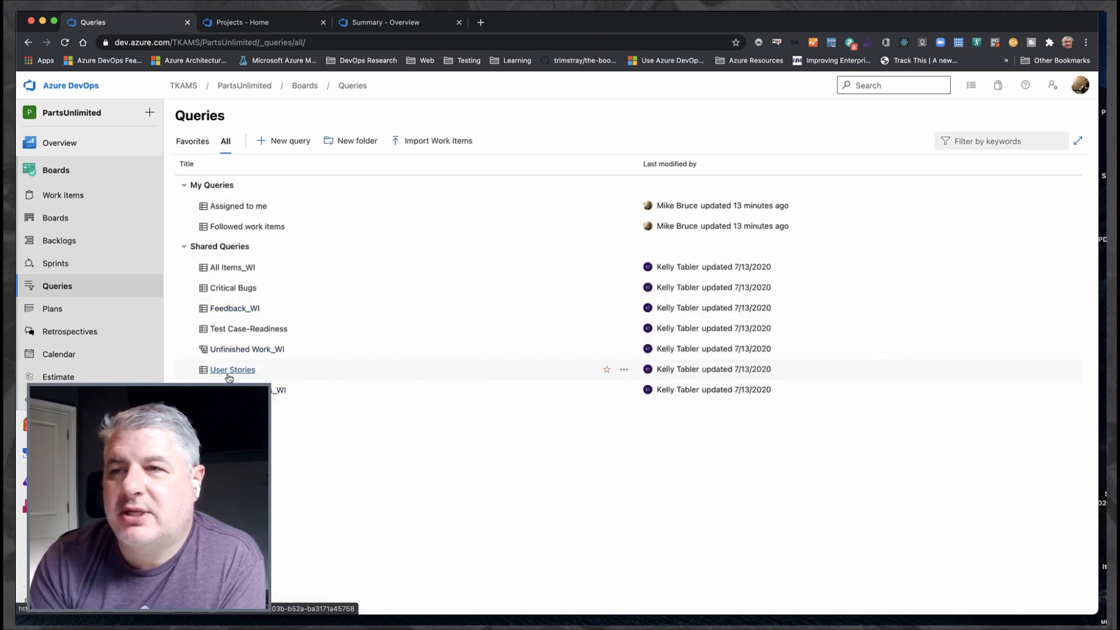
{"action": "left_click", "coordinate": [230, 370]}
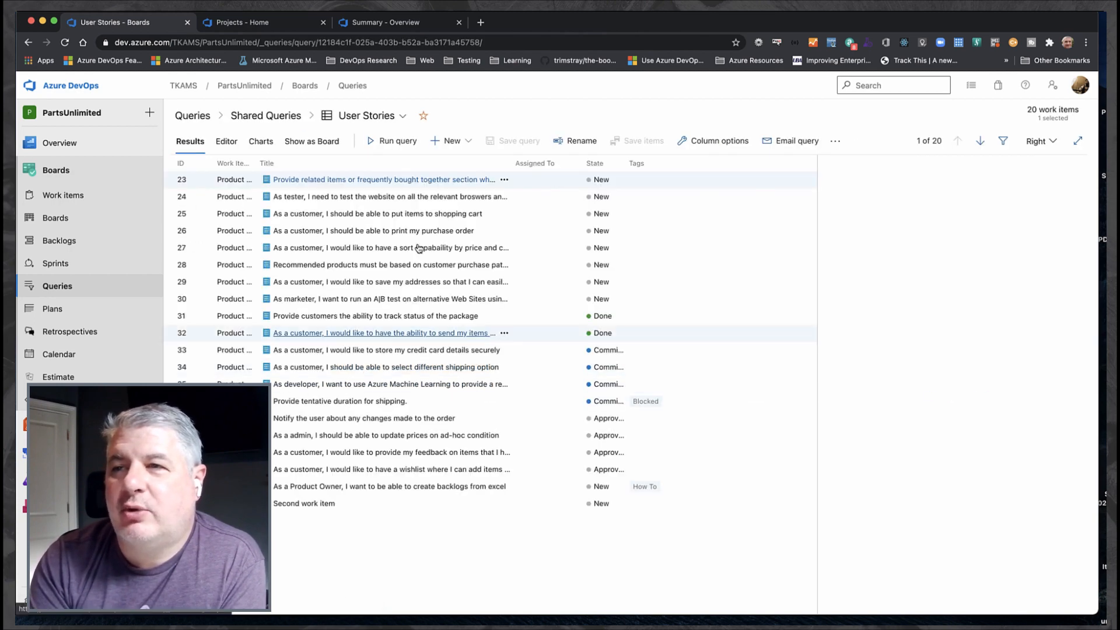
Review the User Stories query's filter clauses in its editor and show the query results as a board
{"action": "left_click", "coordinate": [227, 142]}
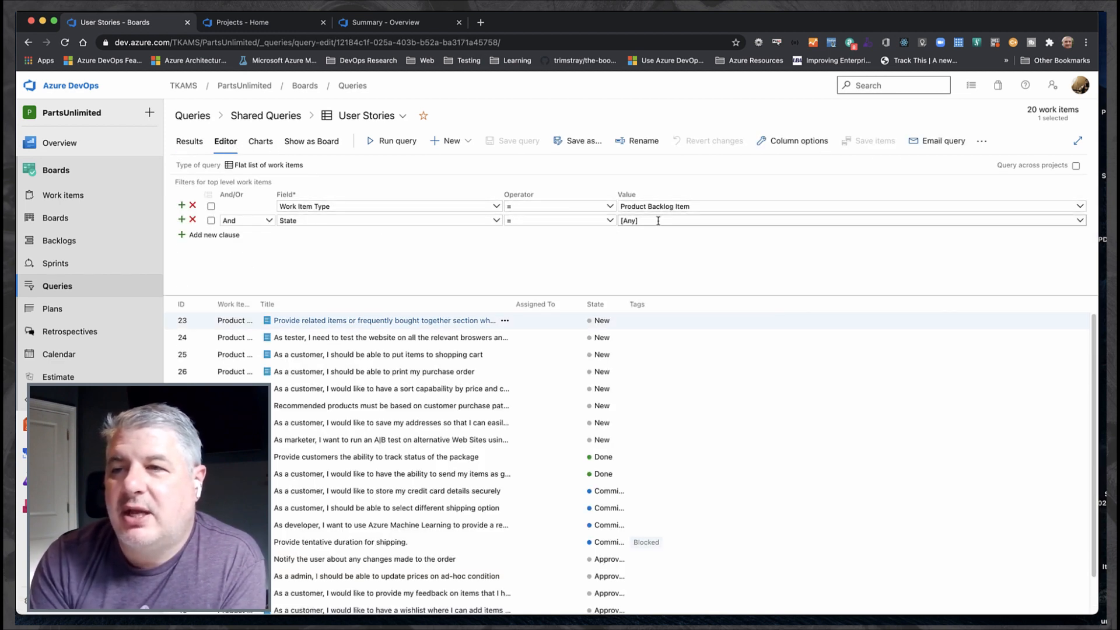
{"action": "scroll", "coordinate": [385, 463], "scroll_direction": "down", "scroll_amount": 1}
{"action": "scroll", "coordinate": [385, 462], "scroll_direction": "up", "scroll_amount": 1}
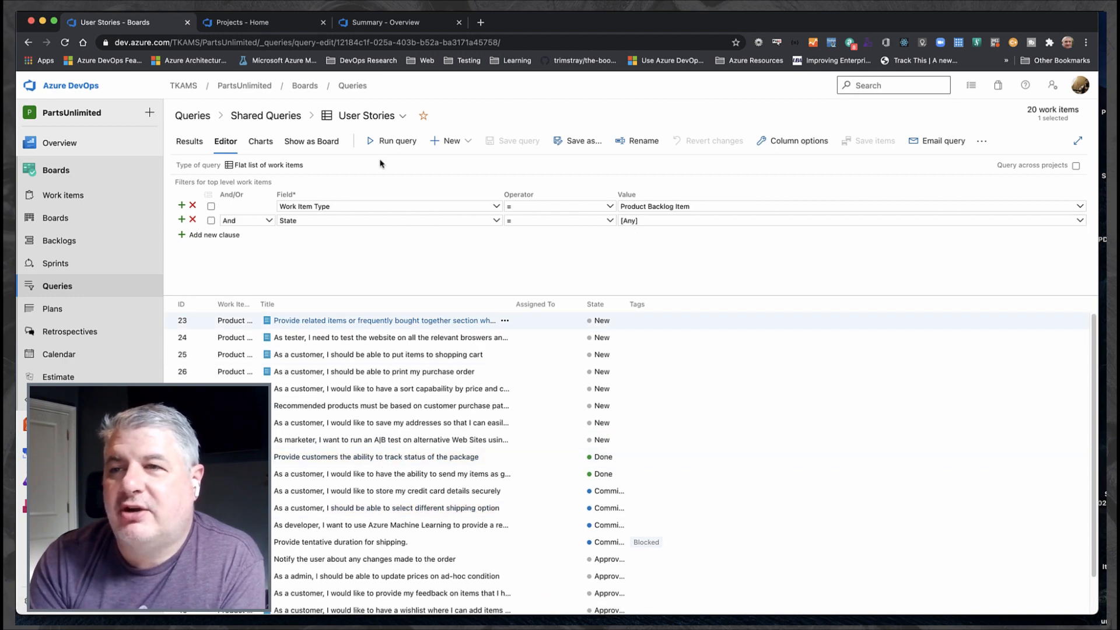
{"action": "left_click", "coordinate": [312, 144]}
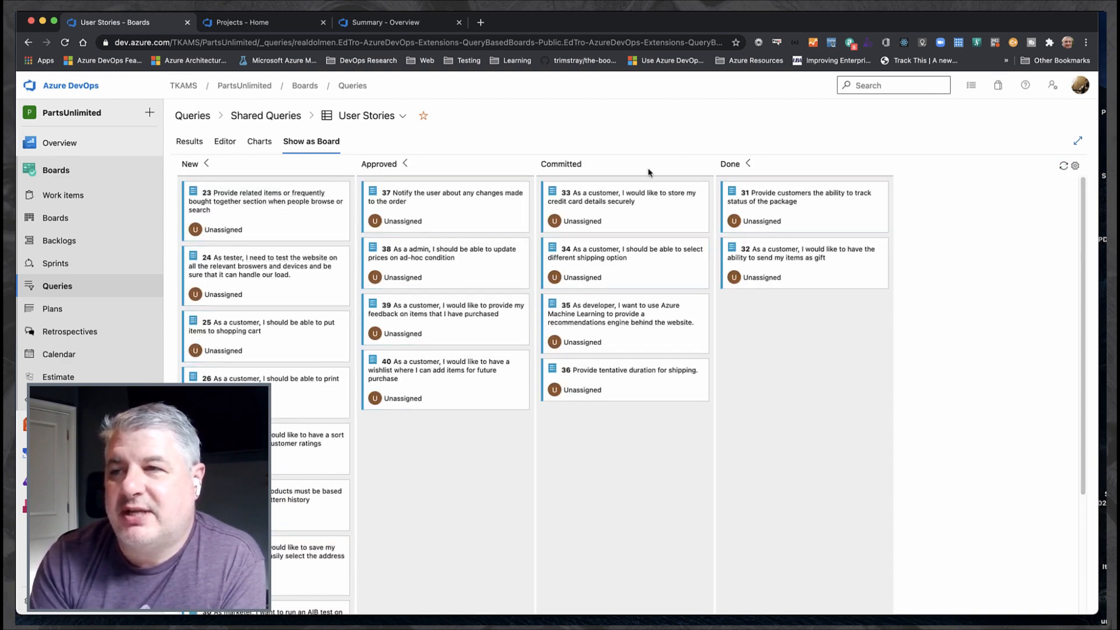
{"action": "mouse_move", "coordinate": [649, 217]}
{"action": "left_mouse_down"}
{"action": "mouse_move", "coordinate": [816, 373]}
{"action": "mouse_move", "coordinate": [691, 265]}
{"action": "mouse_move", "coordinate": [654, 214]}
{"action": "left_mouse_up"}
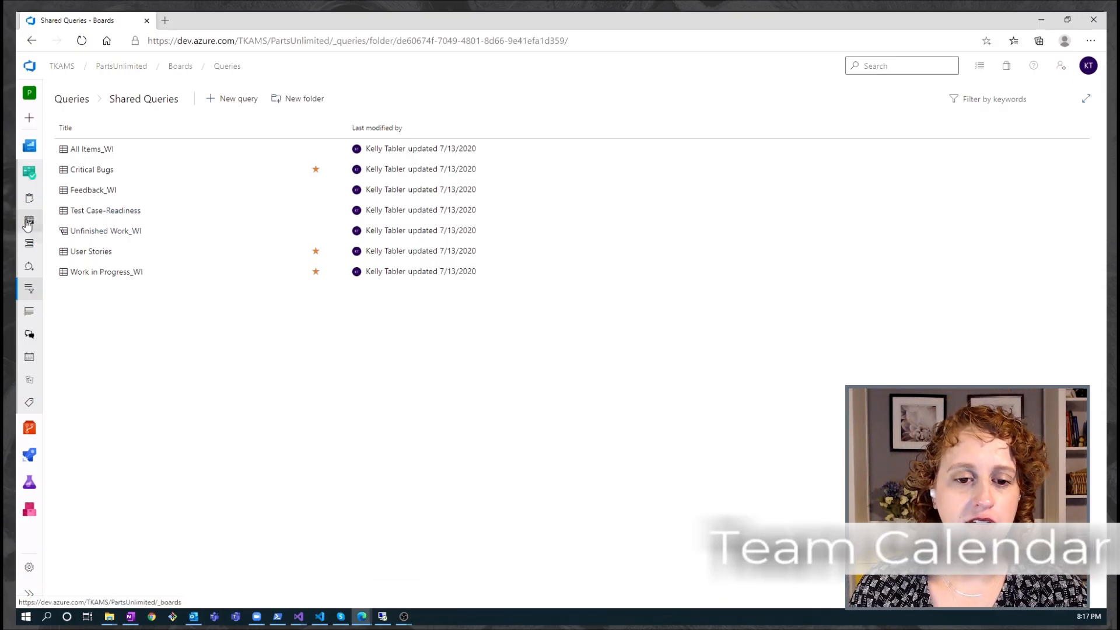
Open the team calendar and view the details of the team day off on September 7, leaving them unchanged
{"action": "left_click", "coordinate": [25, 360]}
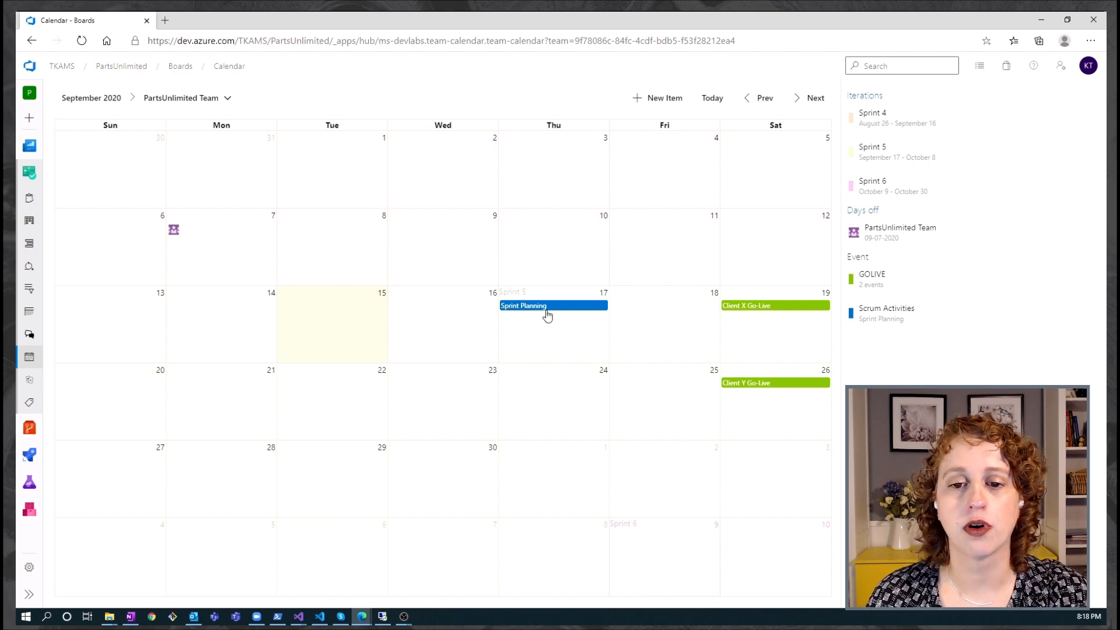
{"action": "left_click", "coordinate": [174, 230]}
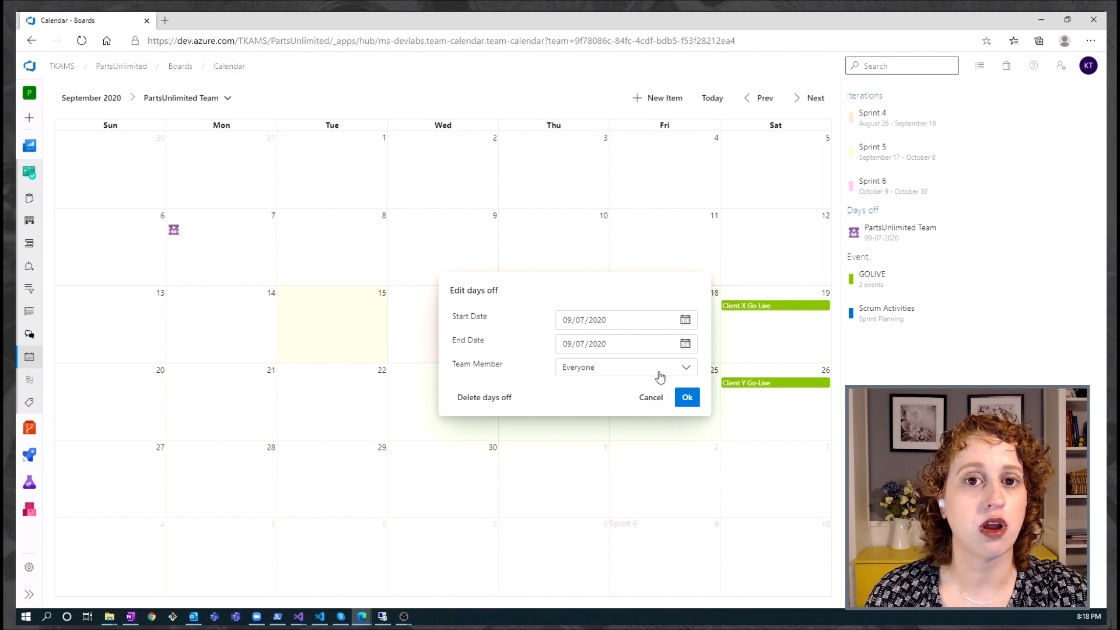
{"action": "left_click", "coordinate": [646, 401]}
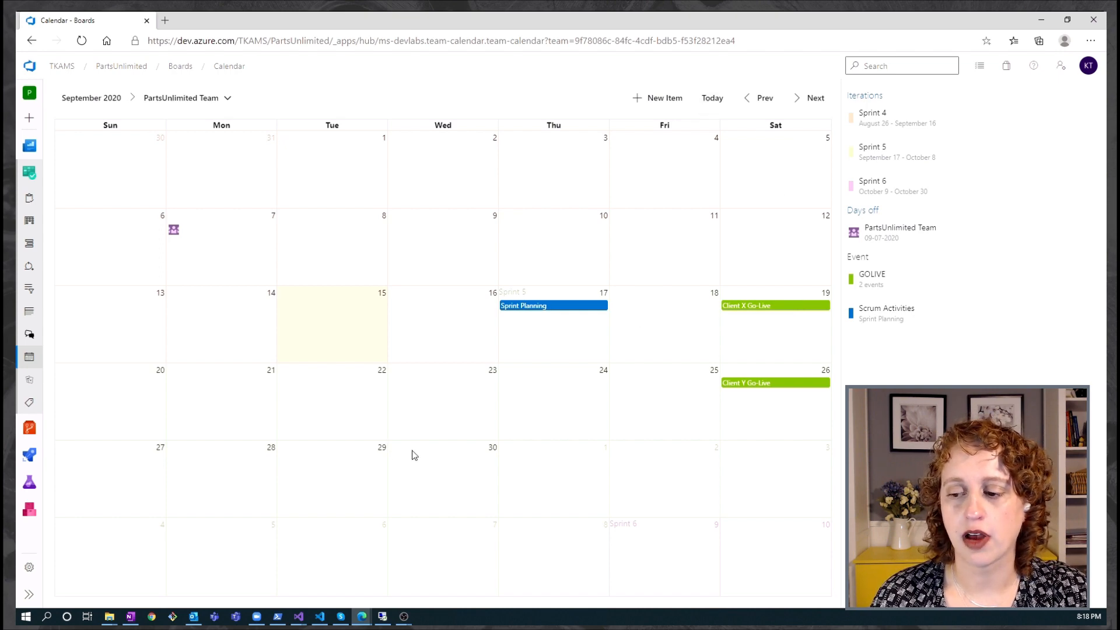
Add a calendar event titled "Client Z Go-Live" on 10/03/2020 in the GOLIVE category
{"action": "left_click", "coordinate": [776, 462]}
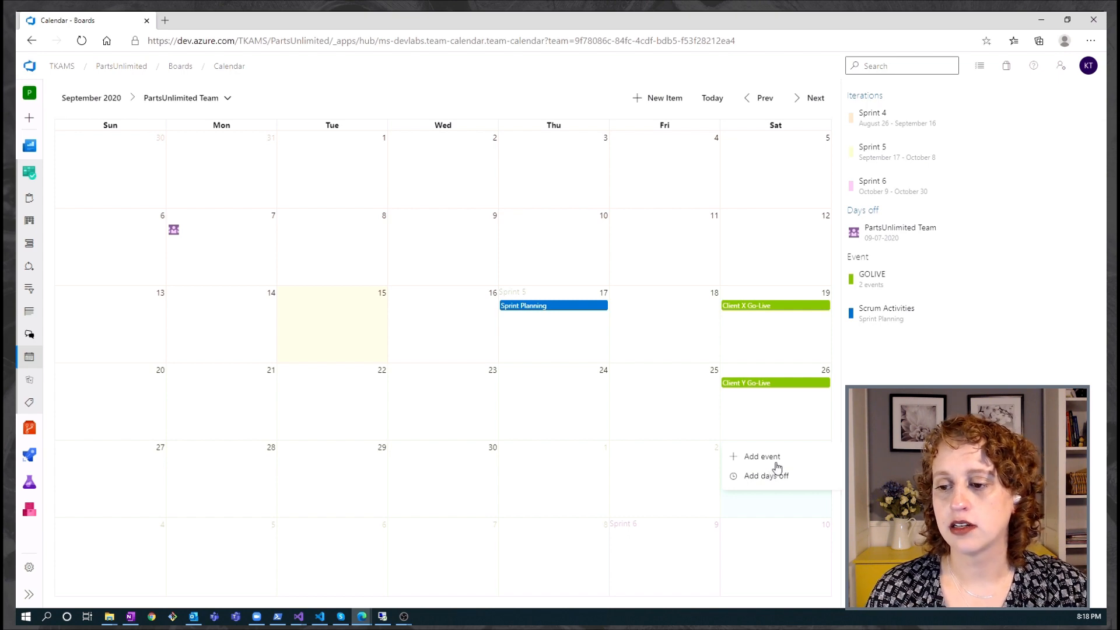
{"action": "left_click", "coordinate": [768, 458]}
{"action": "left_click", "coordinate": [608, 295]}
{"action": "type", "text": "Client Z Go-Live"}
{"action": "left_click", "coordinate": [632, 358]}
{"action": "left_click", "coordinate": [613, 383]}
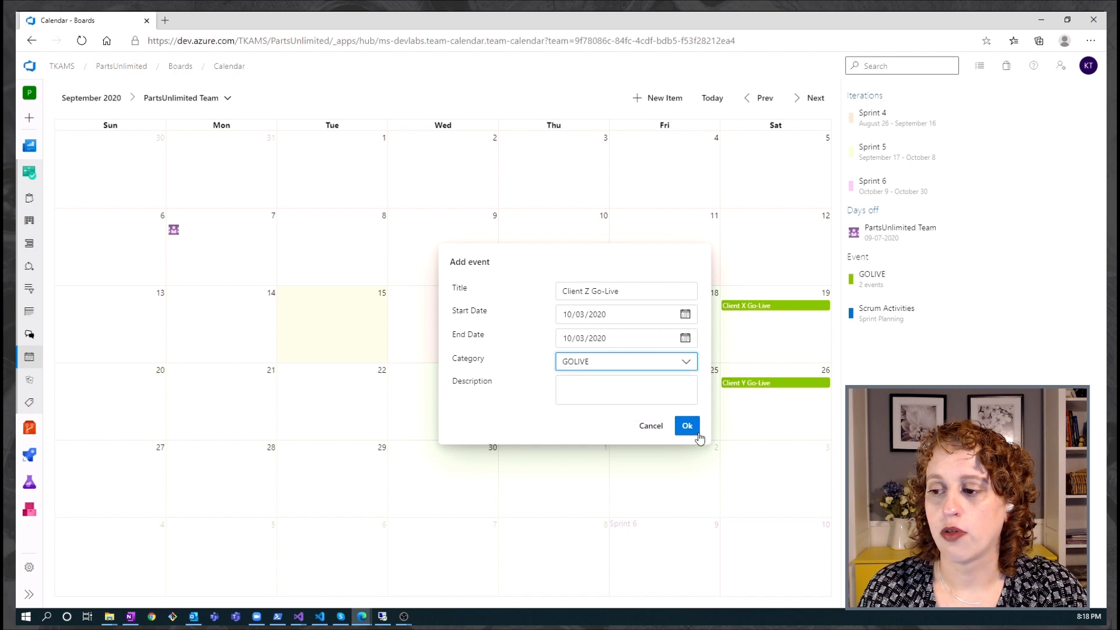
{"action": "left_click", "coordinate": [687, 426]}
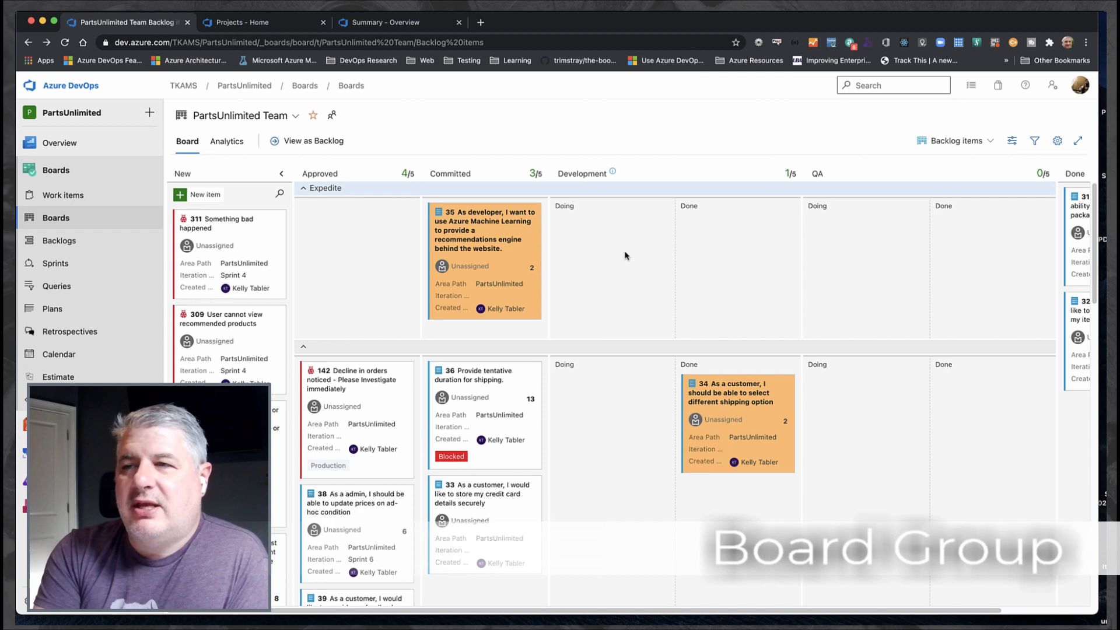
Move product backlog item 35 to the Development column from within its work item form, and close the form
{"action": "mouse_move", "coordinate": [486, 223]}
{"action": "left_mouse_down"}
{"action": "mouse_move", "coordinate": [583, 251]}
{"action": "mouse_move", "coordinate": [621, 422]}
{"action": "mouse_move", "coordinate": [530, 236]}
{"action": "mouse_move", "coordinate": [487, 226]}
{"action": "left_mouse_up"}
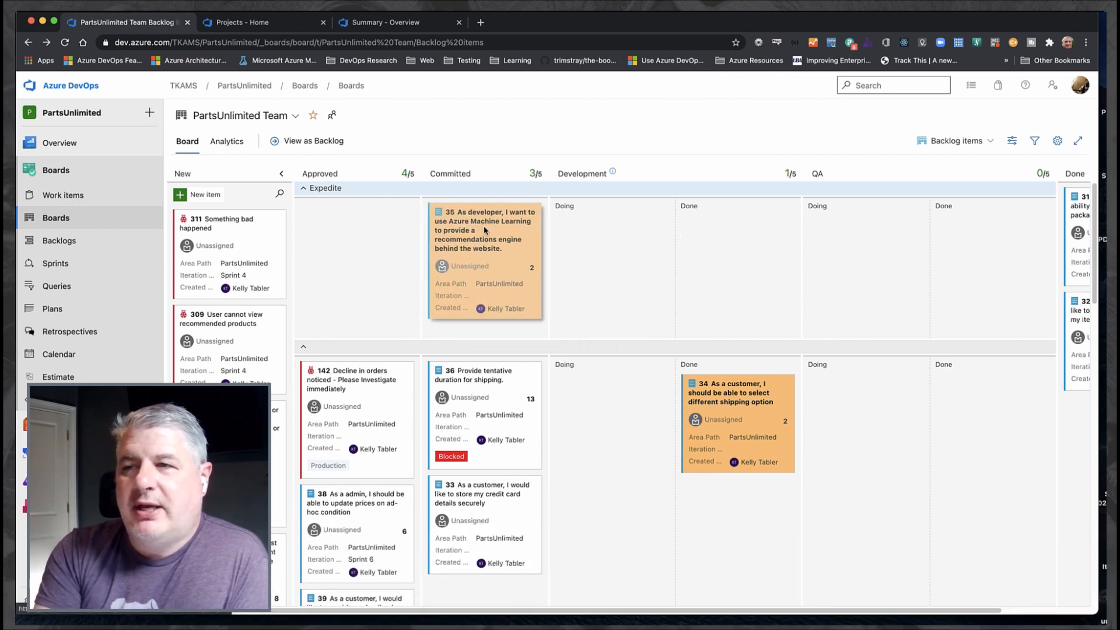
{"action": "left_click", "coordinate": [487, 225]}
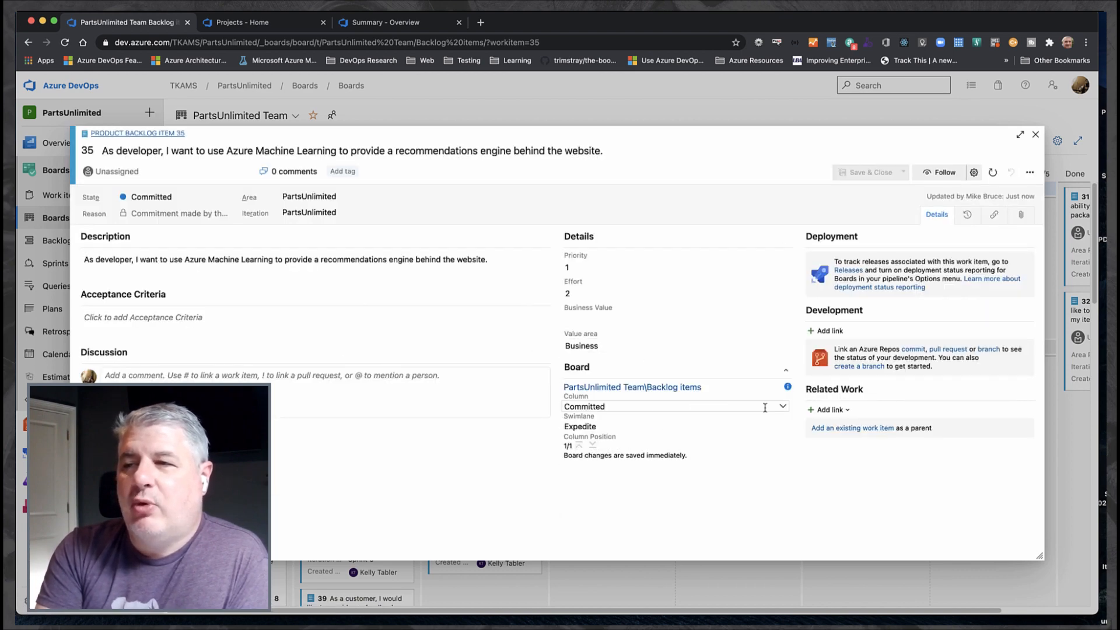
{"action": "left_click", "coordinate": [782, 409]}
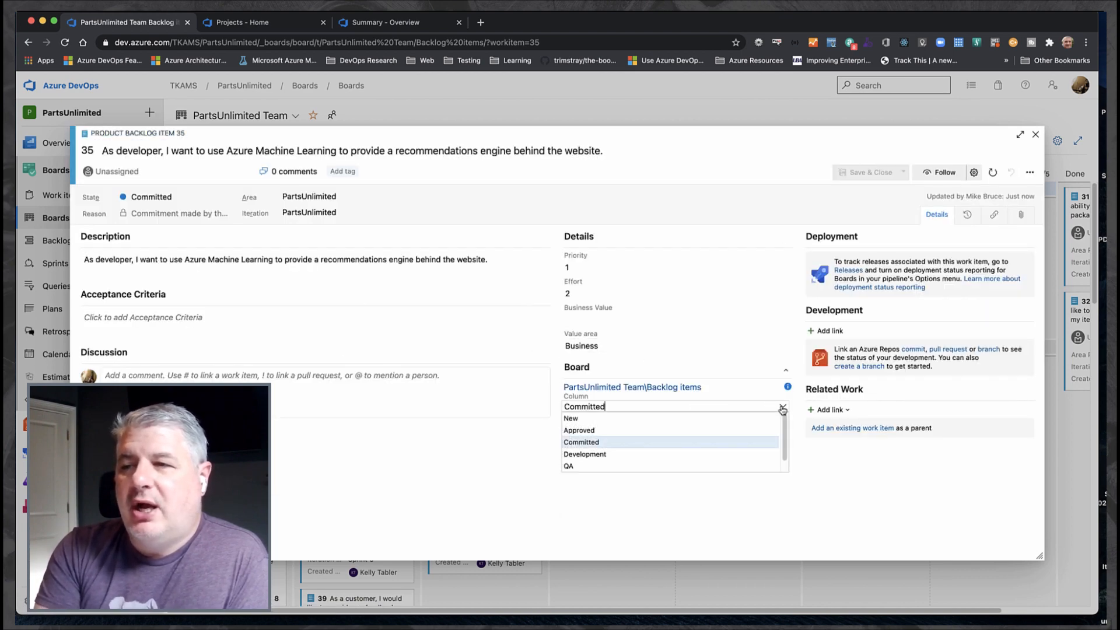
{"action": "left_click", "coordinate": [635, 455]}
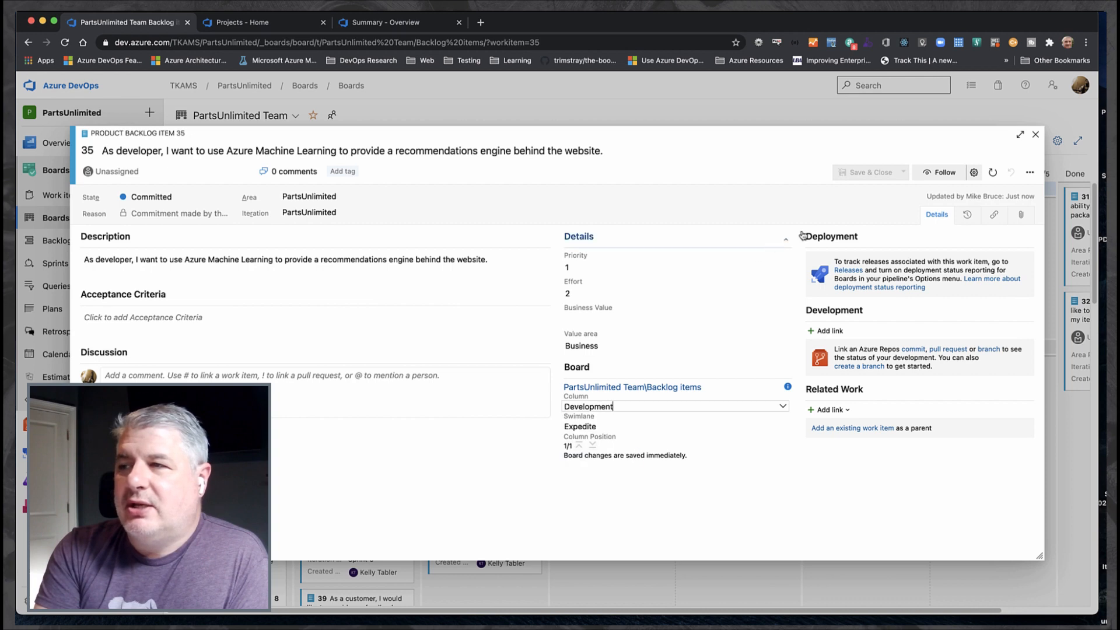
{"action": "left_click", "coordinate": [1033, 135]}
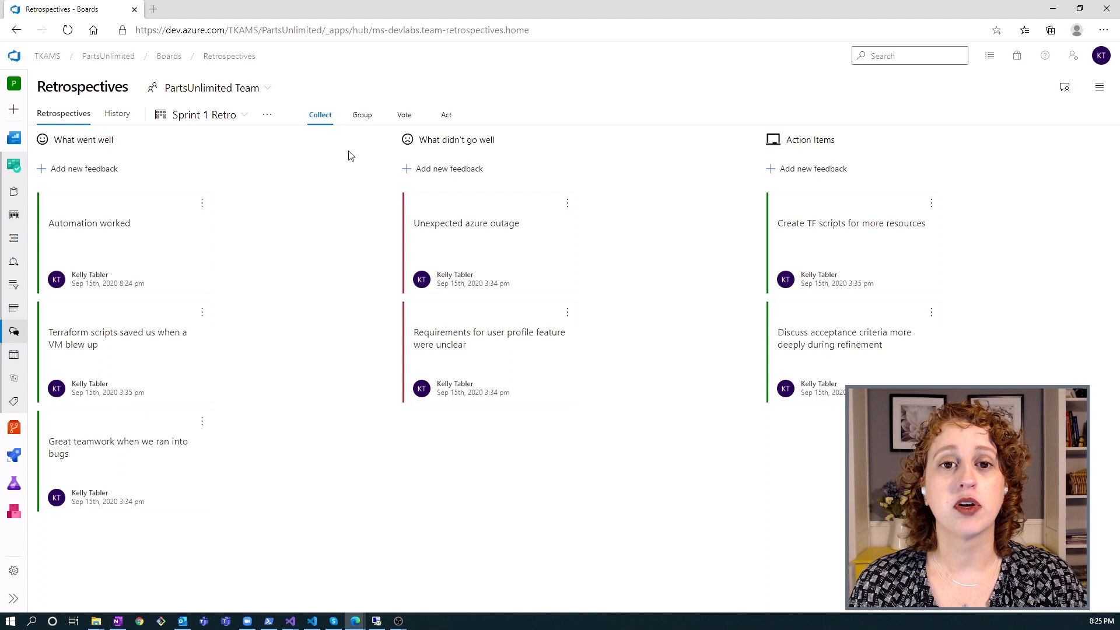
Group the "Terraform scripts saved us when a VM blew up" feedback under "Automation worked" in the Sprint 1 Retro
{"action": "left_click", "coordinate": [360, 116]}
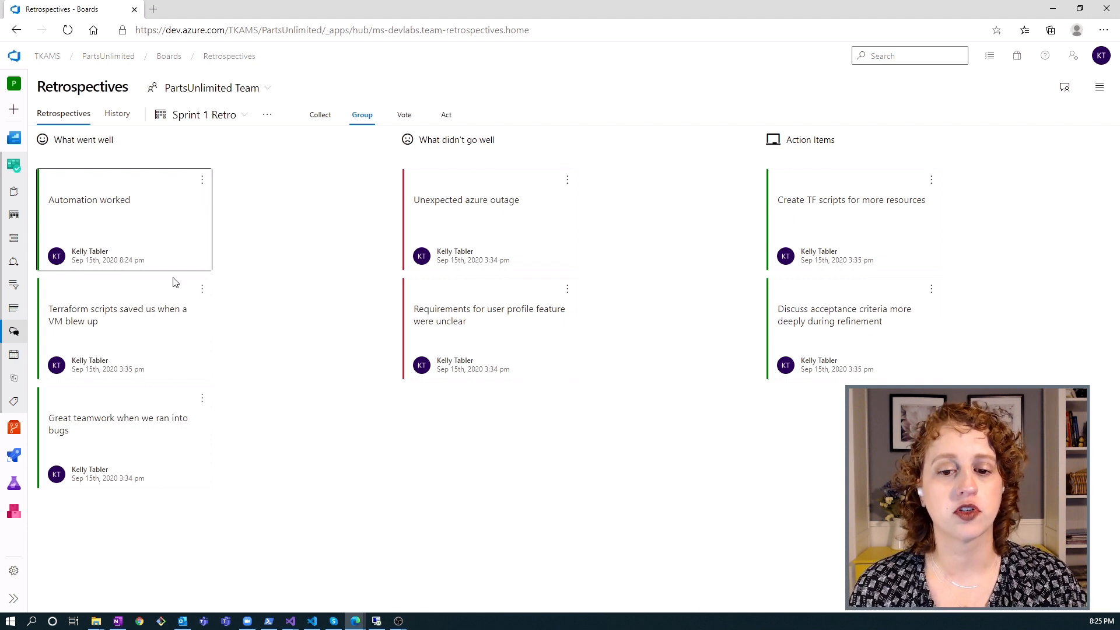
{"action": "left_click", "coordinate": [208, 289]}
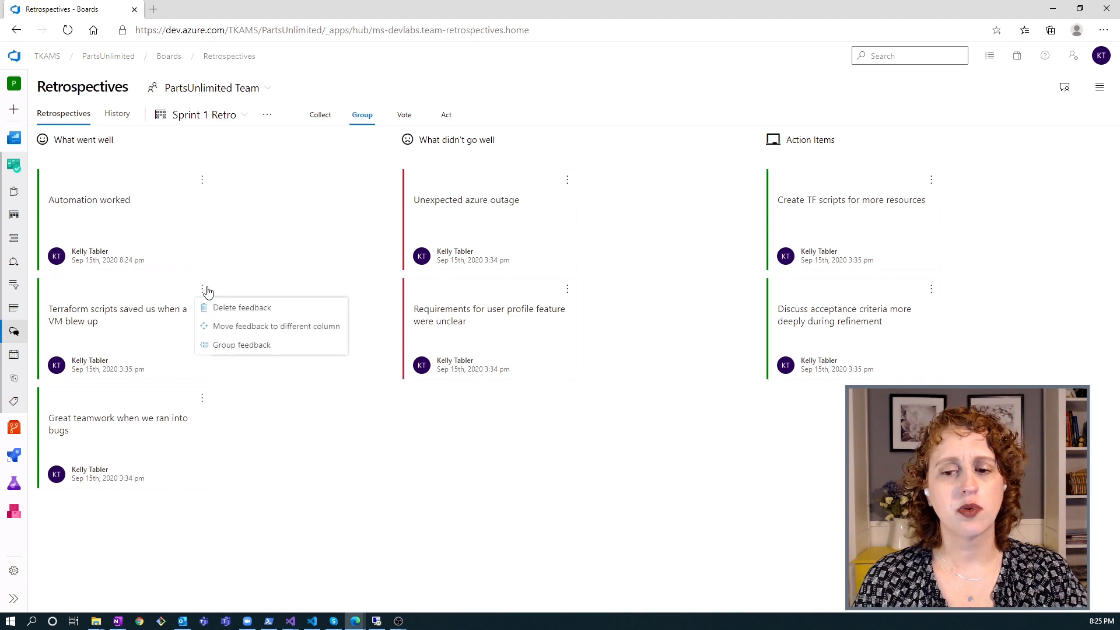
{"action": "left_click", "coordinate": [239, 347]}
{"action": "type", "text": "a"}
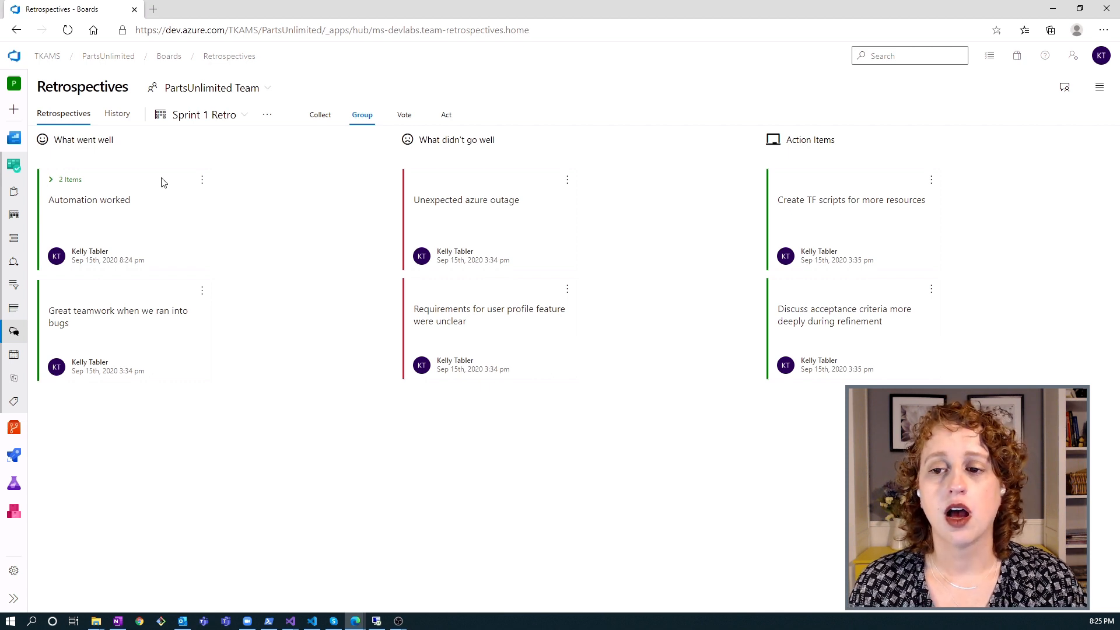
Vote once each for the "Automation worked" group and the "Requirements for user profile feature were unclear" feedback
{"action": "left_click", "coordinate": [404, 116]}
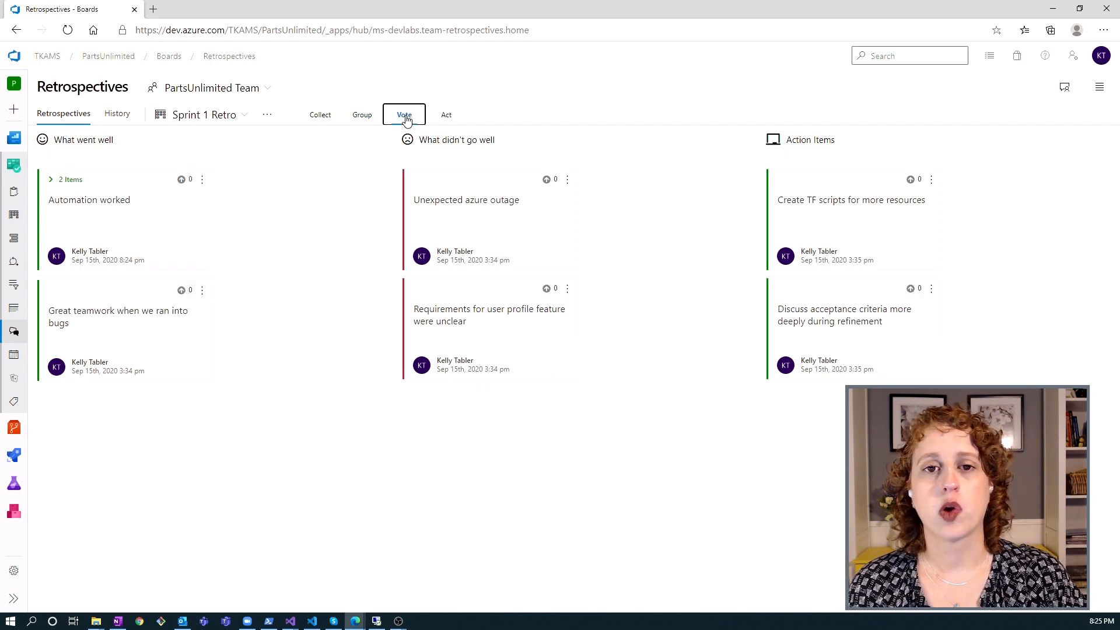
{"action": "left_click", "coordinate": [182, 179]}
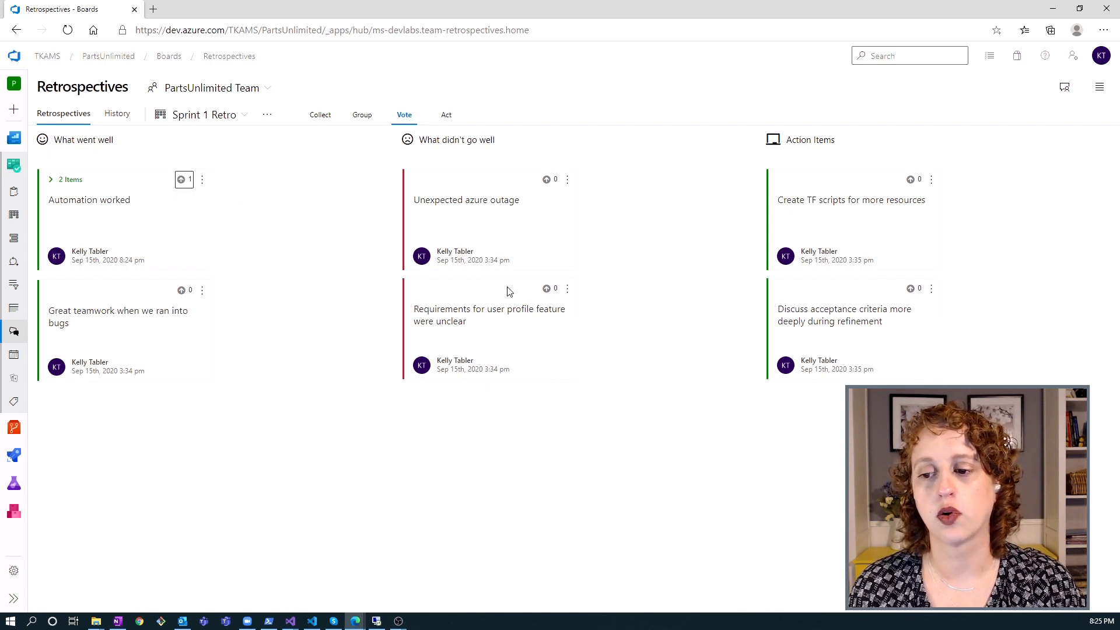
{"action": "left_click", "coordinate": [546, 288]}
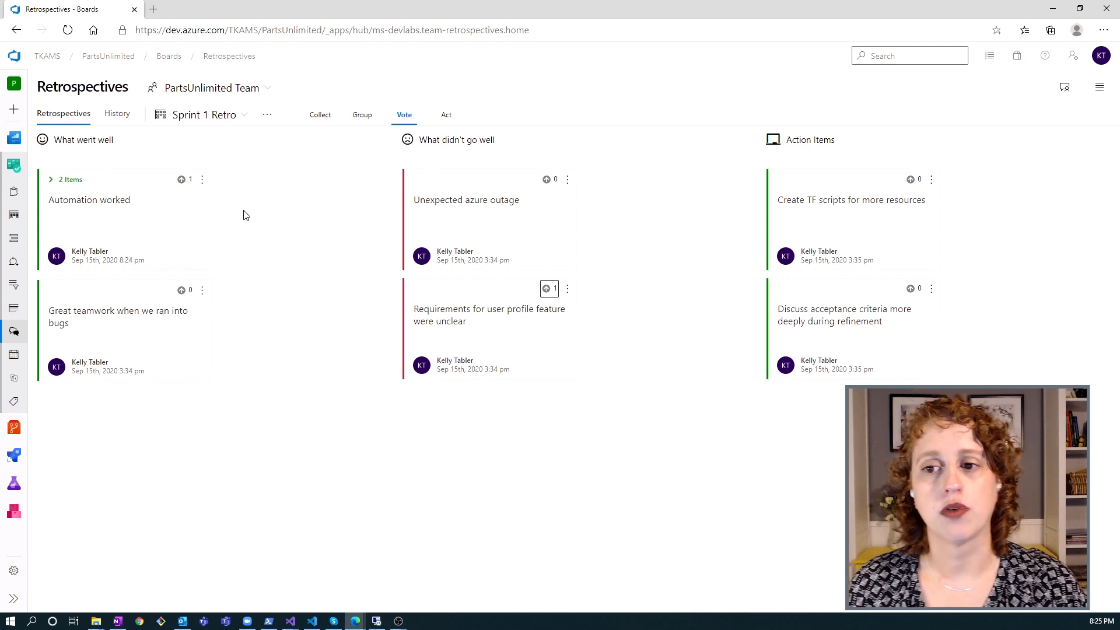
Switch the retrospective to the Act phase and view the "What didn't go well" feedback in Focus Mode
{"action": "left_click", "coordinate": [447, 119]}
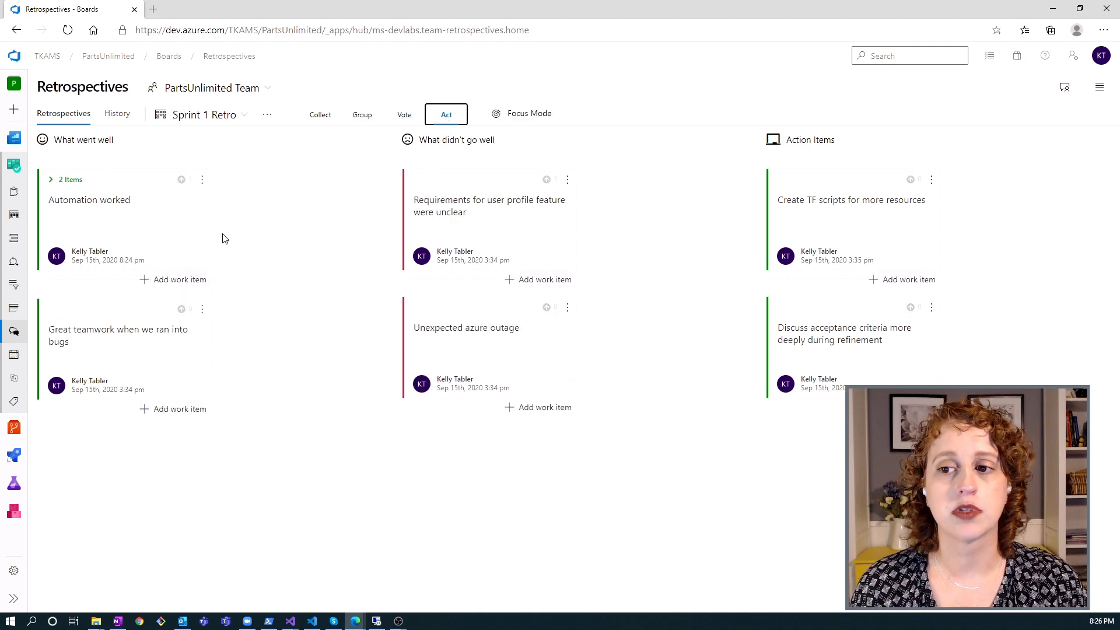
{"action": "left_click", "coordinate": [533, 117]}
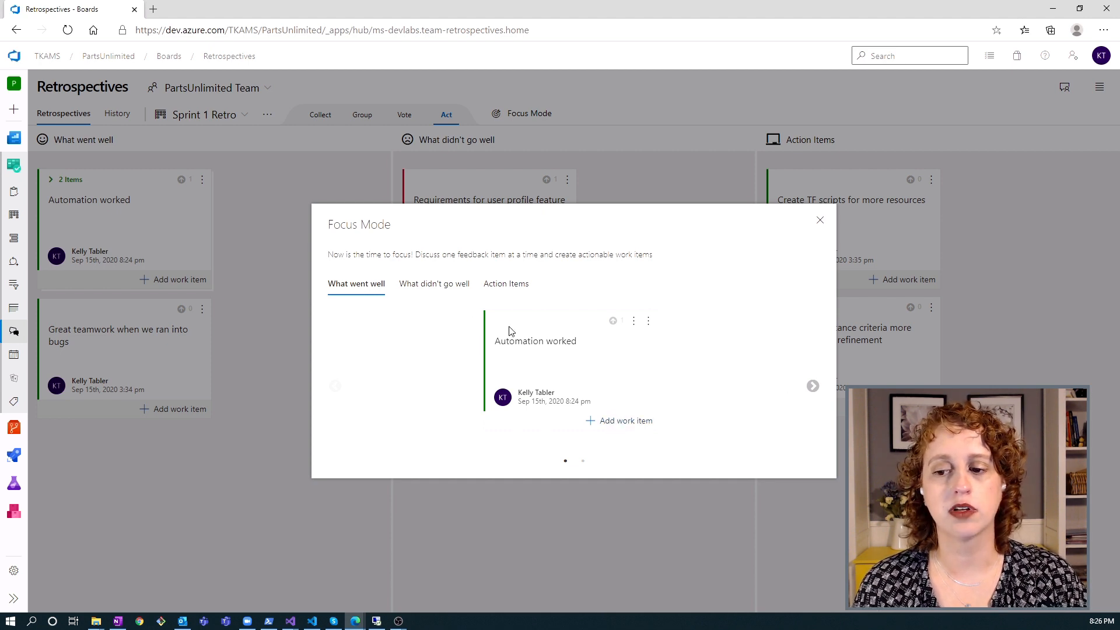
{"action": "left_click", "coordinate": [402, 288]}
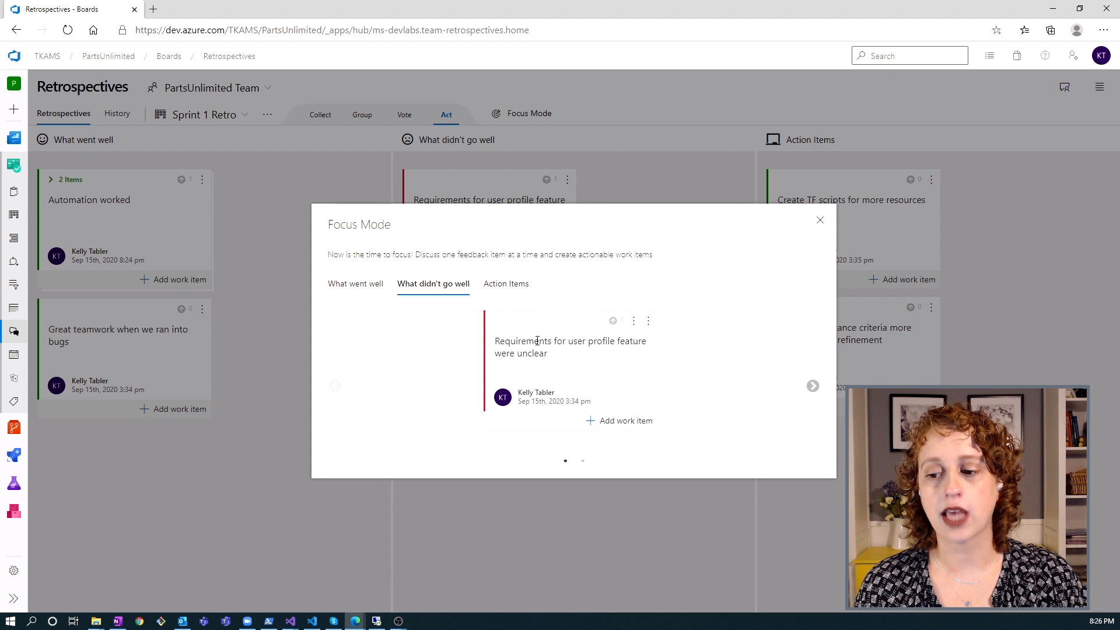
Start a Product Backlog Item from the unclear requirements feedback, review its prefilled discussion text, discard it and leave Focus Mode
{"action": "left_click", "coordinate": [618, 428]}
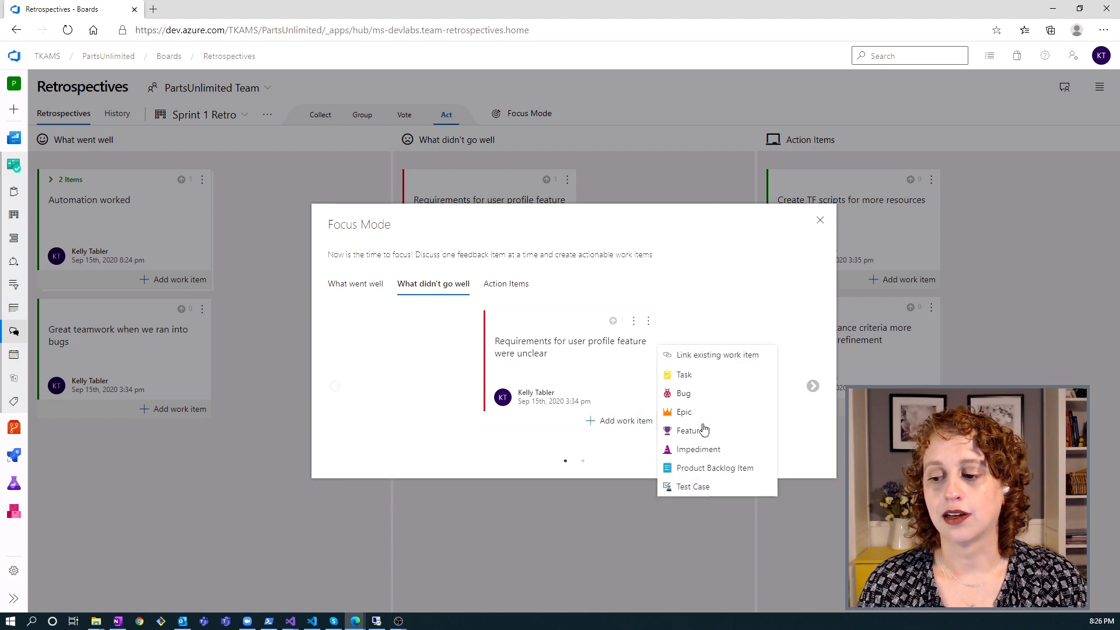
{"action": "left_click", "coordinate": [710, 470]}
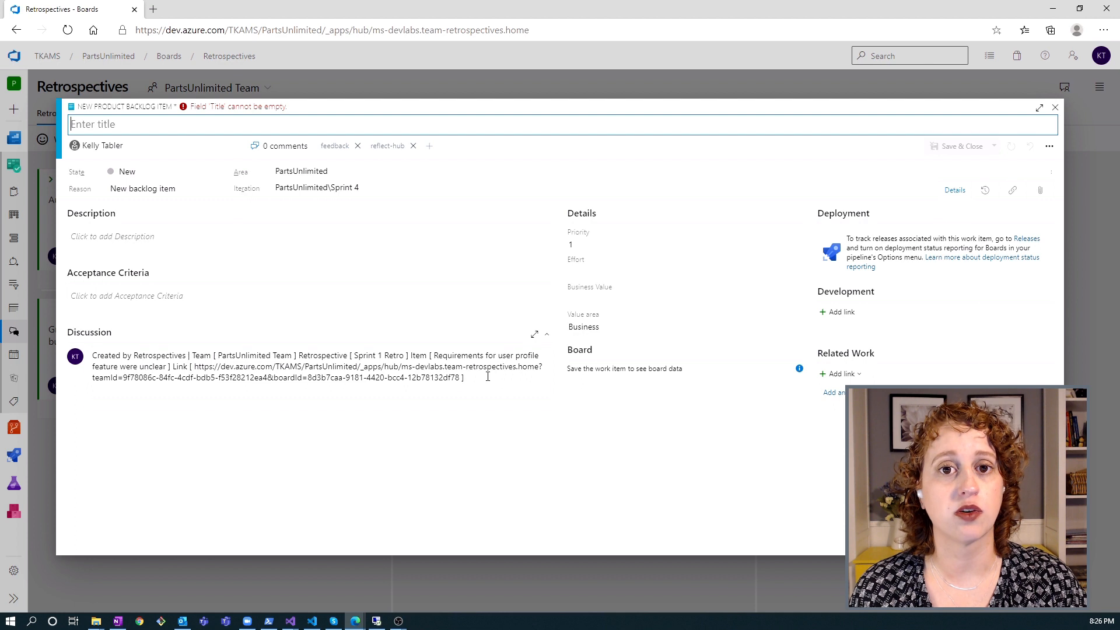
{"action": "left_click_drag", "start_coordinate": [487, 377], "coordinate": [91, 352]}
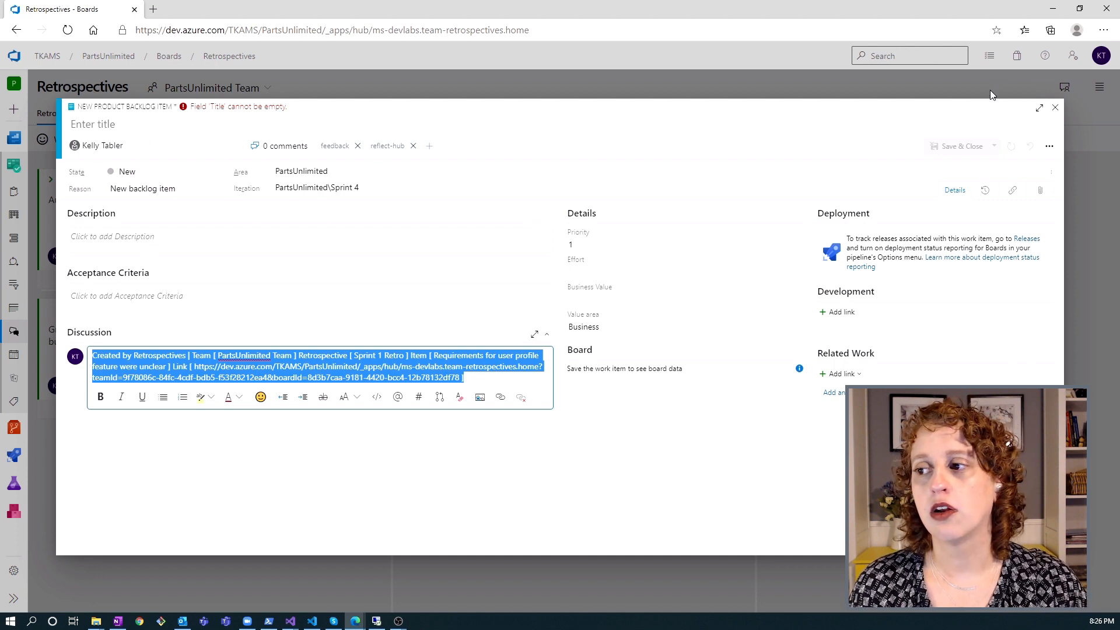
{"action": "left_click", "coordinate": [1056, 108]}
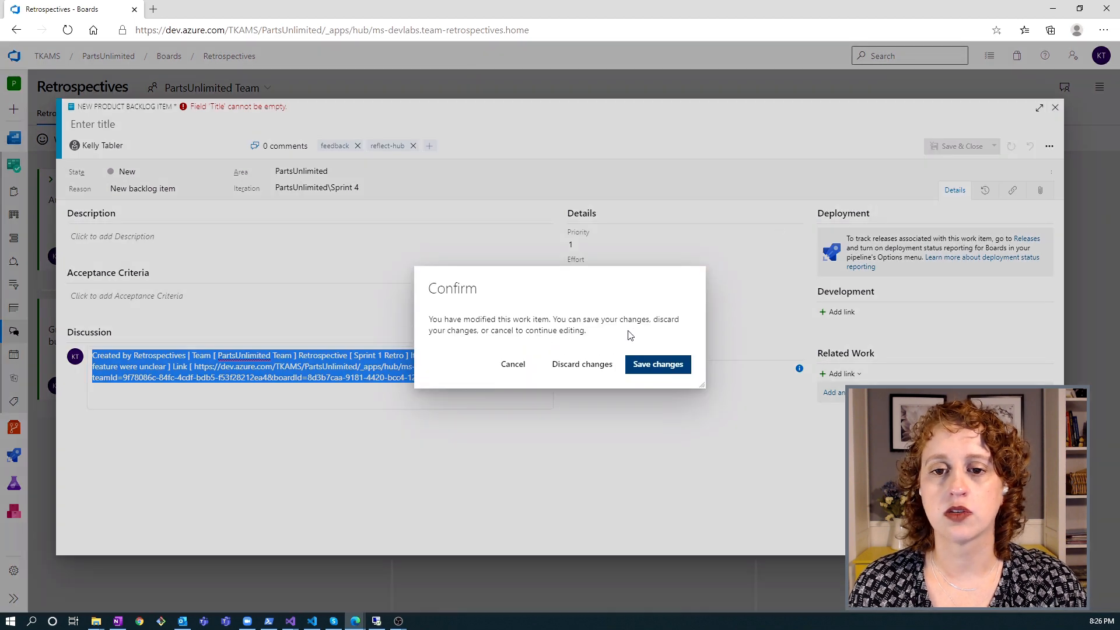
{"action": "left_click", "coordinate": [583, 367]}
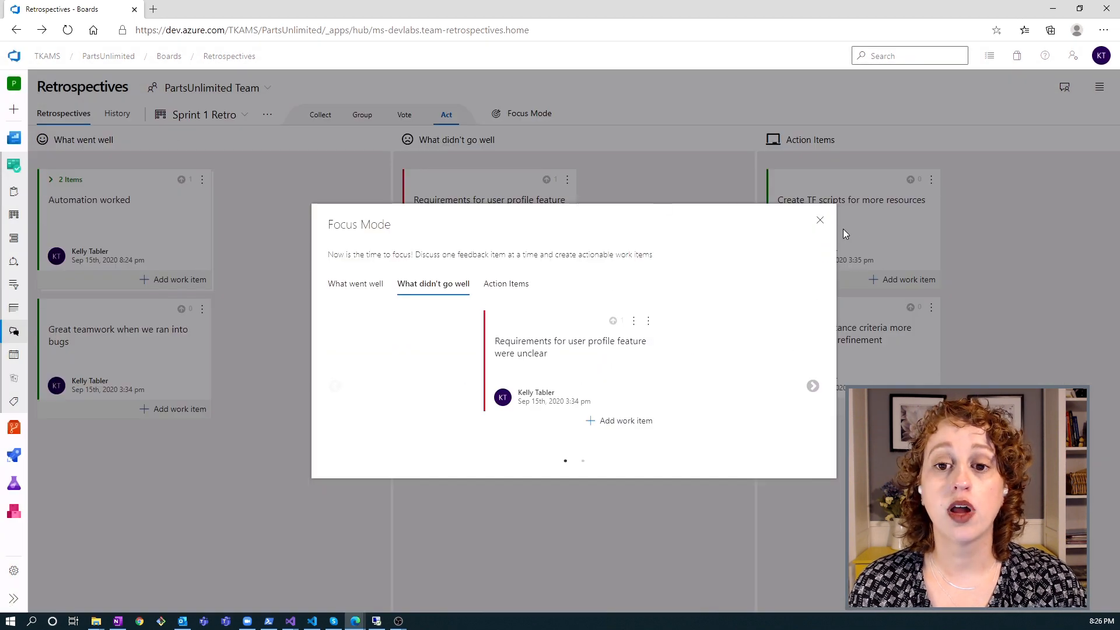
{"action": "left_click", "coordinate": [818, 221]}
{"action": "left_click", "coordinate": [193, 117]}
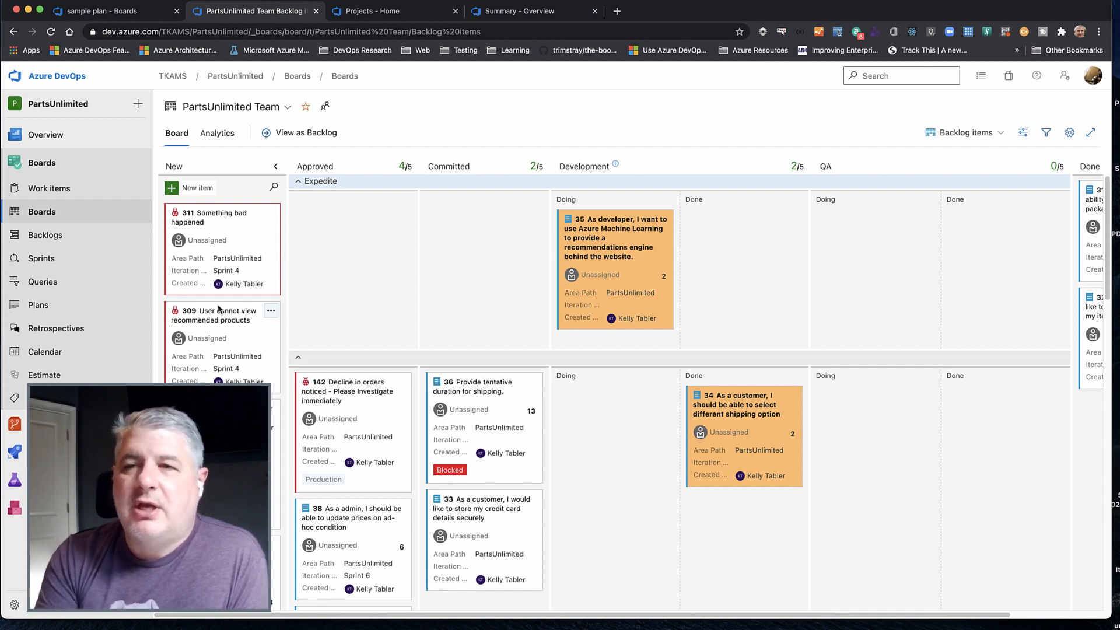
Start a new delivery plan named "Roadmap" in Plans, covering the PartsUnlimited Team at the Backlog items level
{"action": "left_click", "coordinate": [38, 310]}
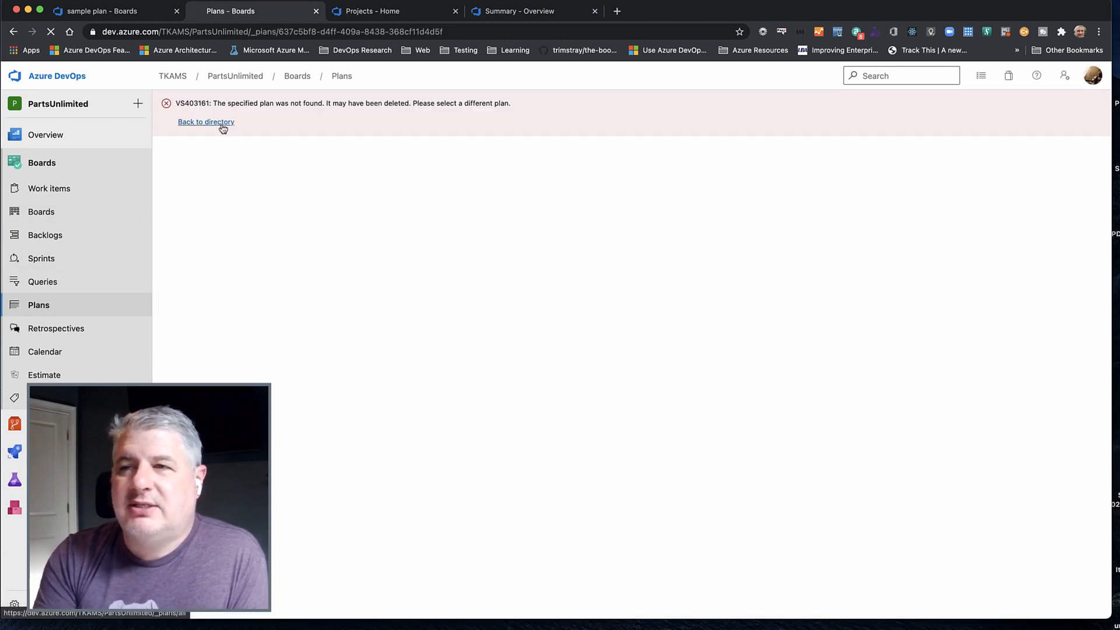
{"action": "left_click", "coordinate": [223, 122]}
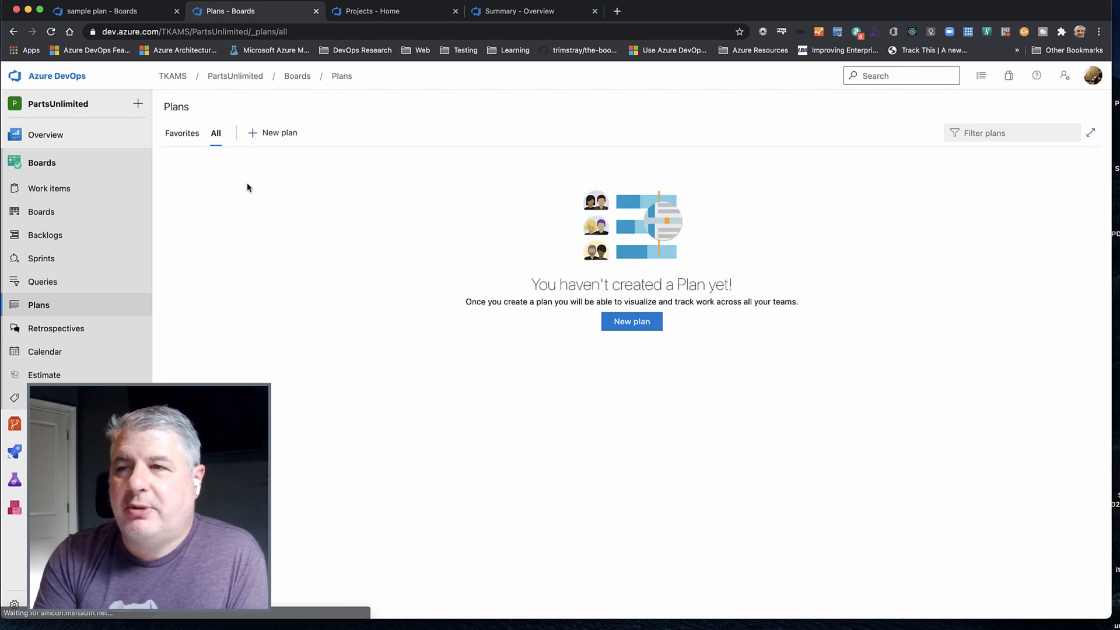
{"action": "left_click", "coordinate": [623, 324]}
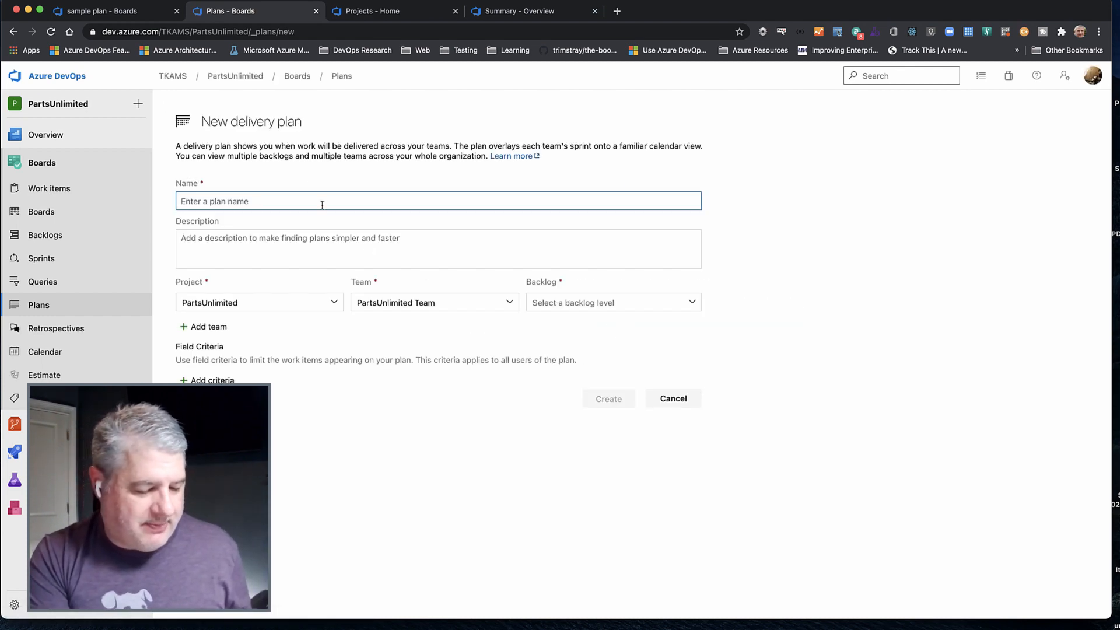
{"action": "type", "text": "Roadmap"}
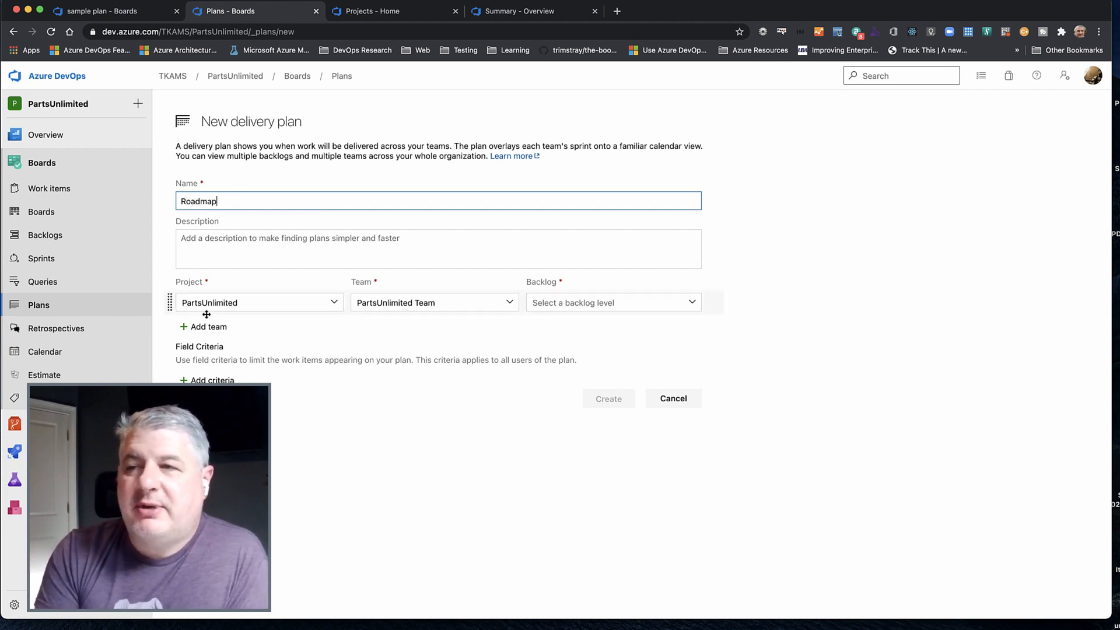
{"action": "left_click", "coordinate": [687, 306]}
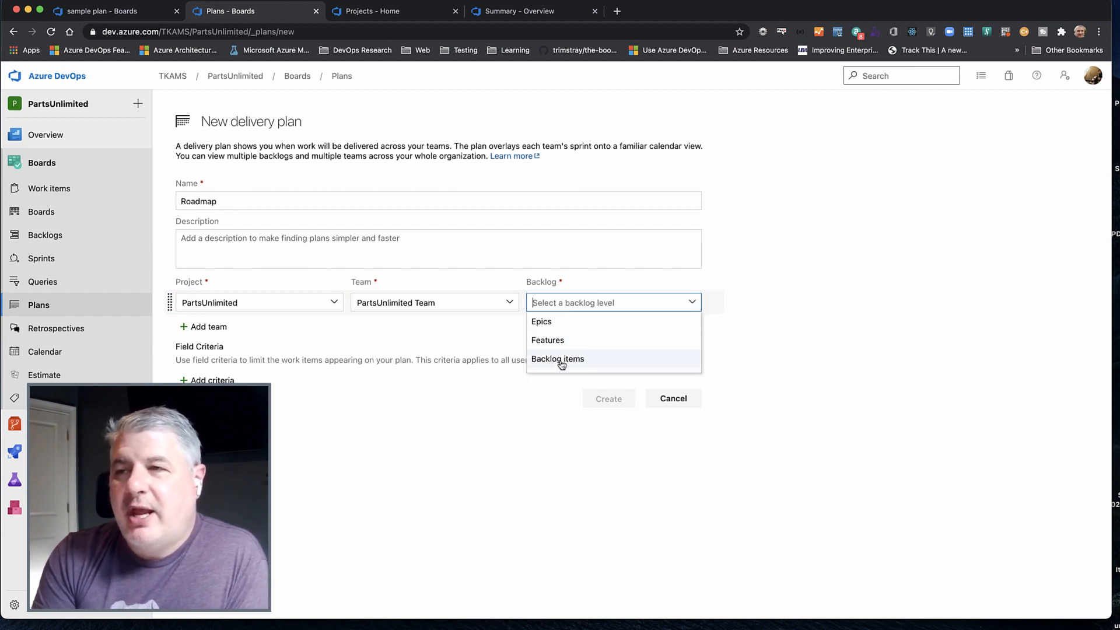
{"action": "left_click", "coordinate": [561, 361]}
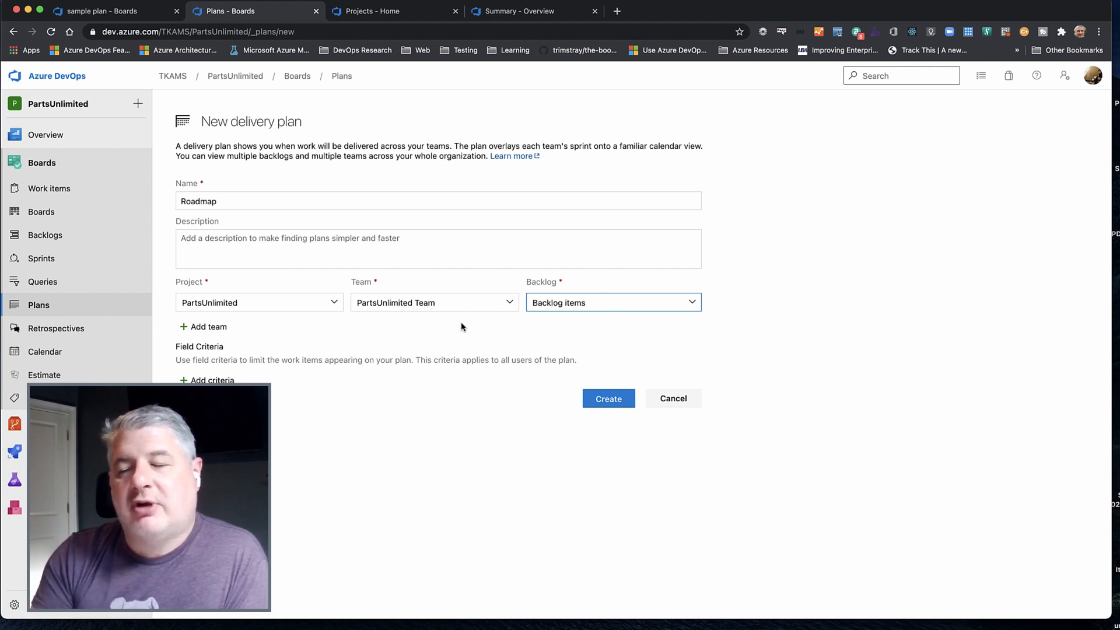
Add the Production Backlog project's team at the Issues backlog level and create the delivery plan
{"action": "left_click", "coordinate": [201, 327]}
{"action": "left_click", "coordinate": [334, 327]}
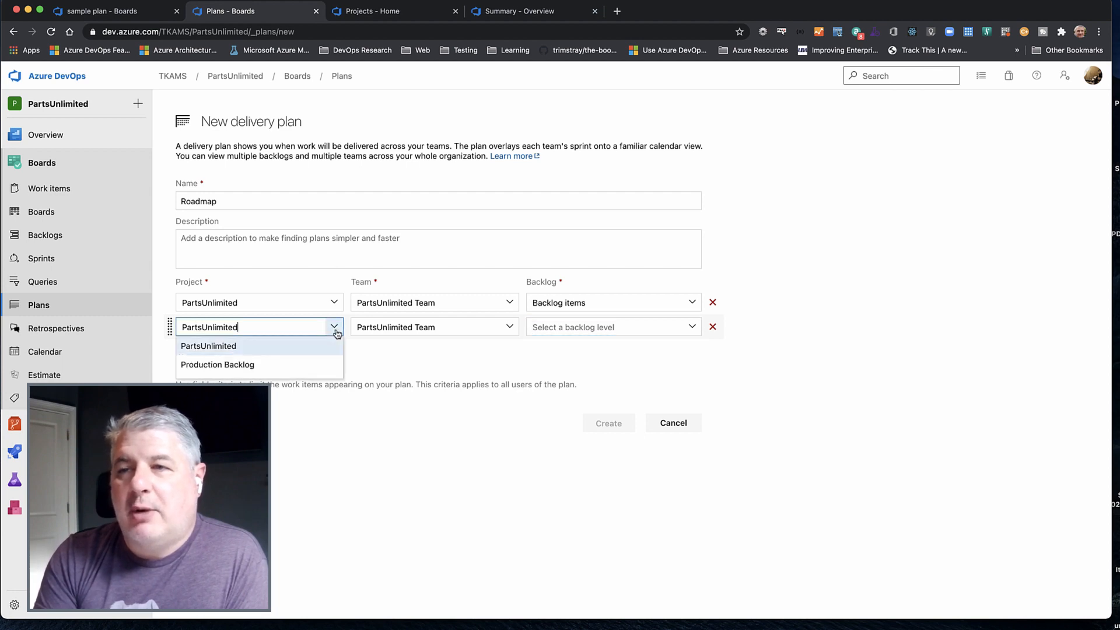
{"action": "left_click", "coordinate": [281, 363]}
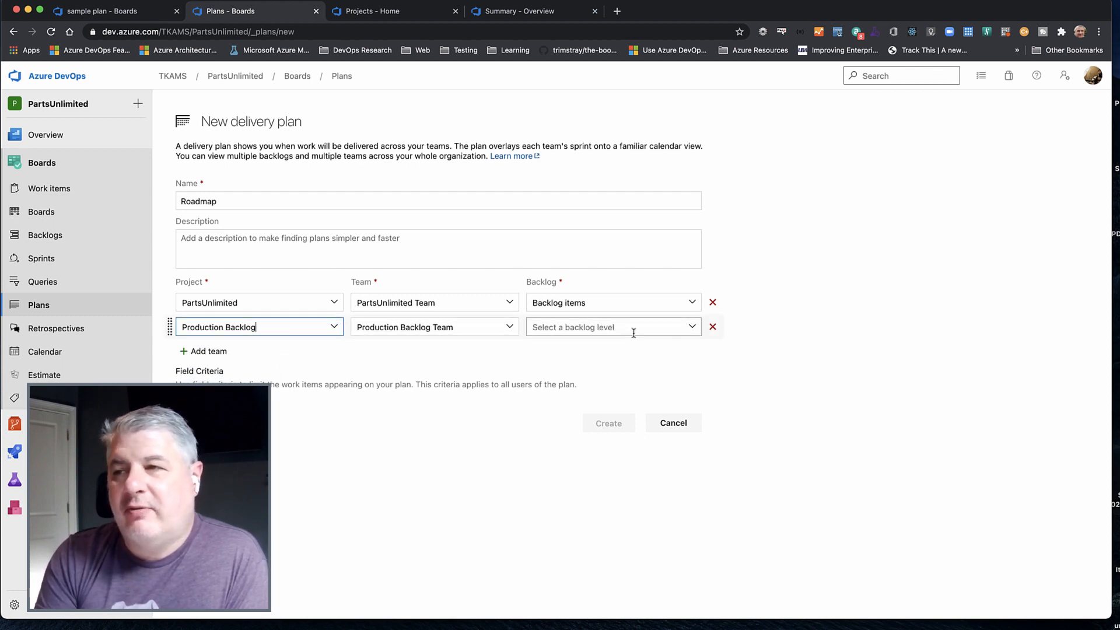
{"action": "left_click", "coordinate": [691, 332]}
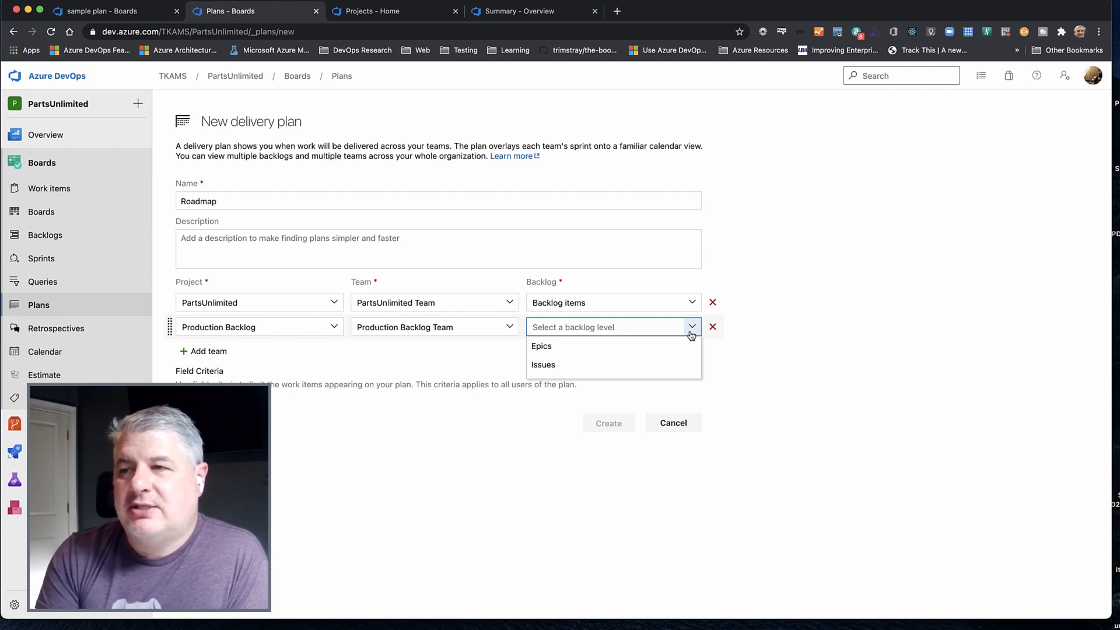
{"action": "left_click", "coordinate": [564, 368]}
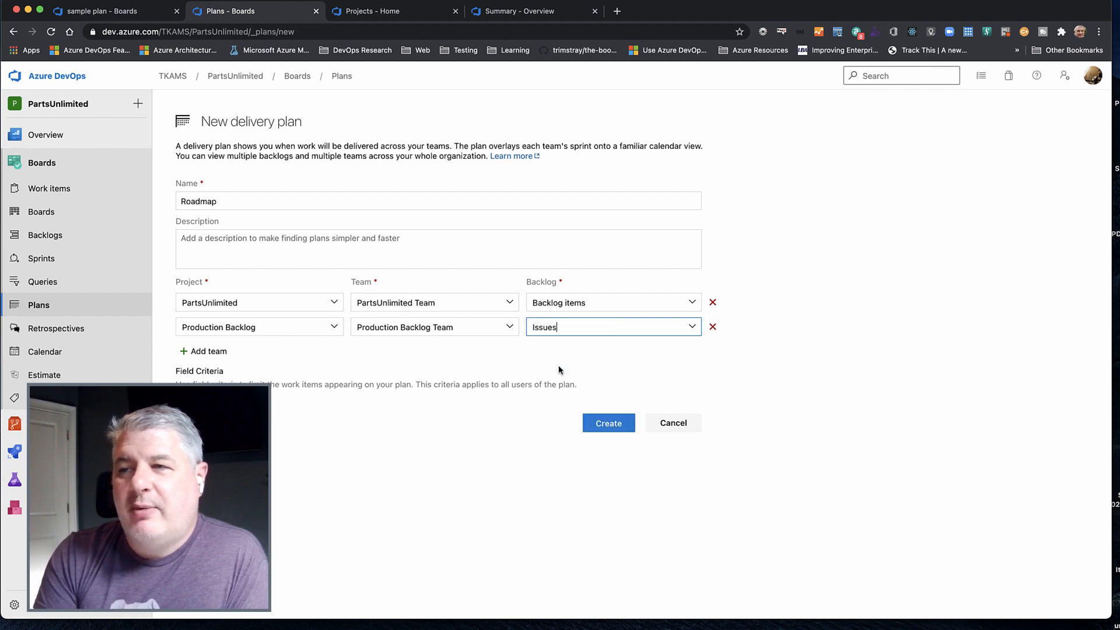
{"action": "left_click", "coordinate": [606, 424]}
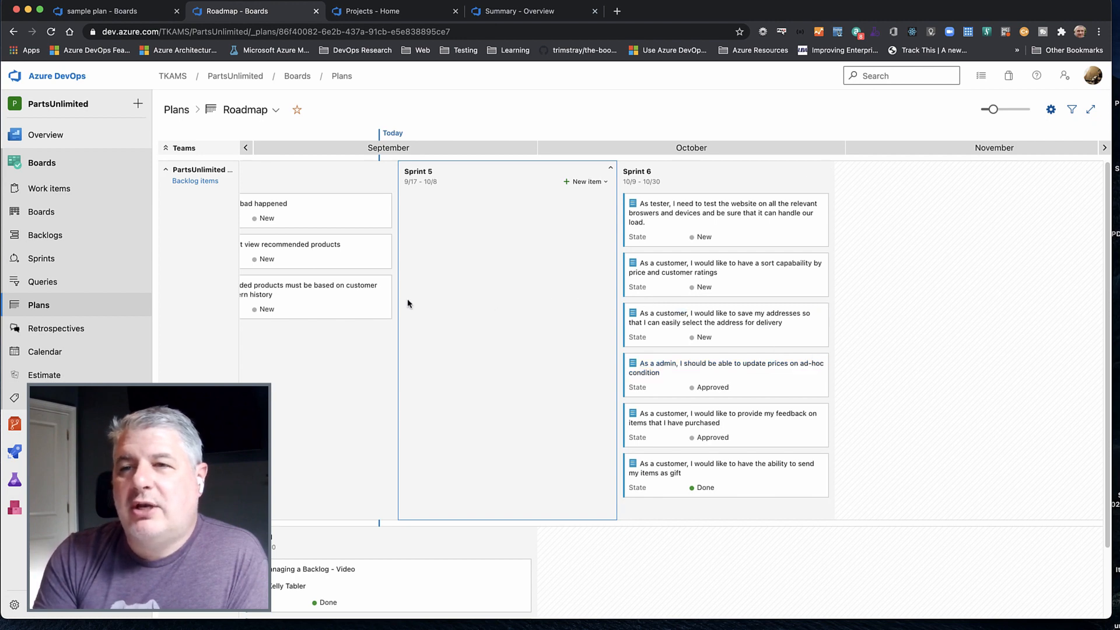
Look over both teams' sprints and work items on the Roadmap plan's timeline
{"action": "scroll", "coordinate": [407, 303], "scroll_direction": "down", "scroll_amount": 3}
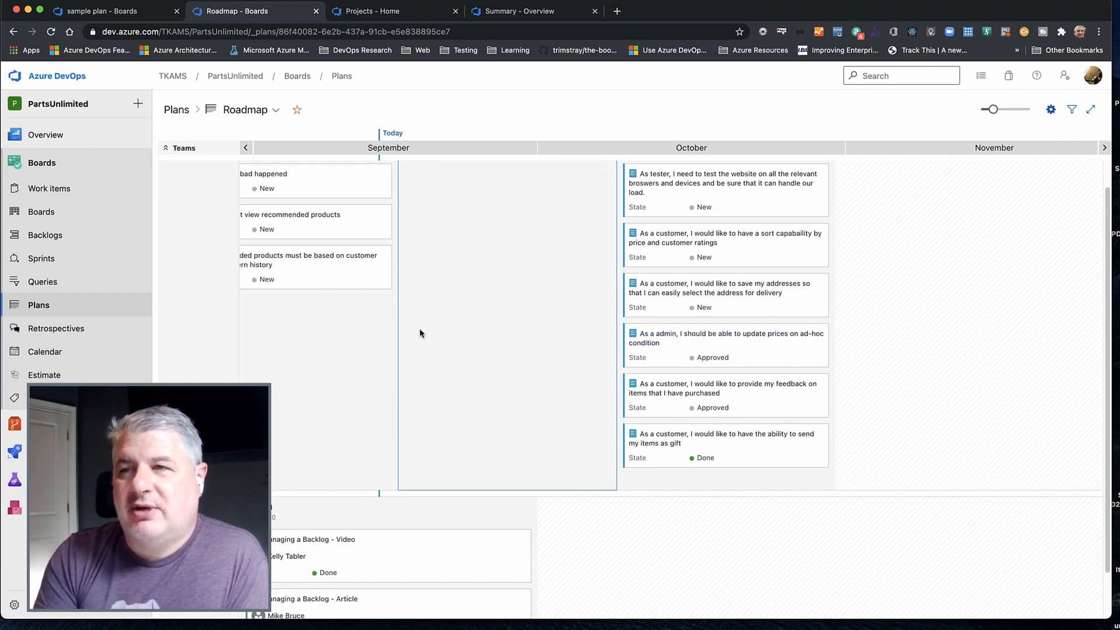
{"action": "scroll", "coordinate": [420, 330], "scroll_direction": "up", "scroll_amount": 3}
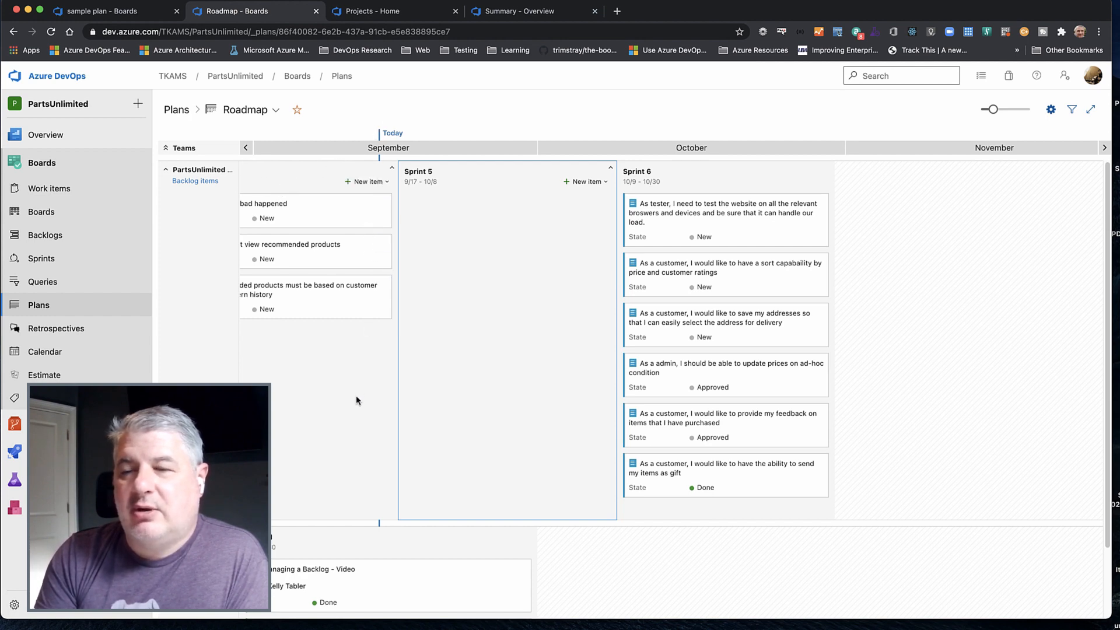
{"action": "scroll", "coordinate": [356, 396], "scroll_direction": "down", "scroll_amount": 3}
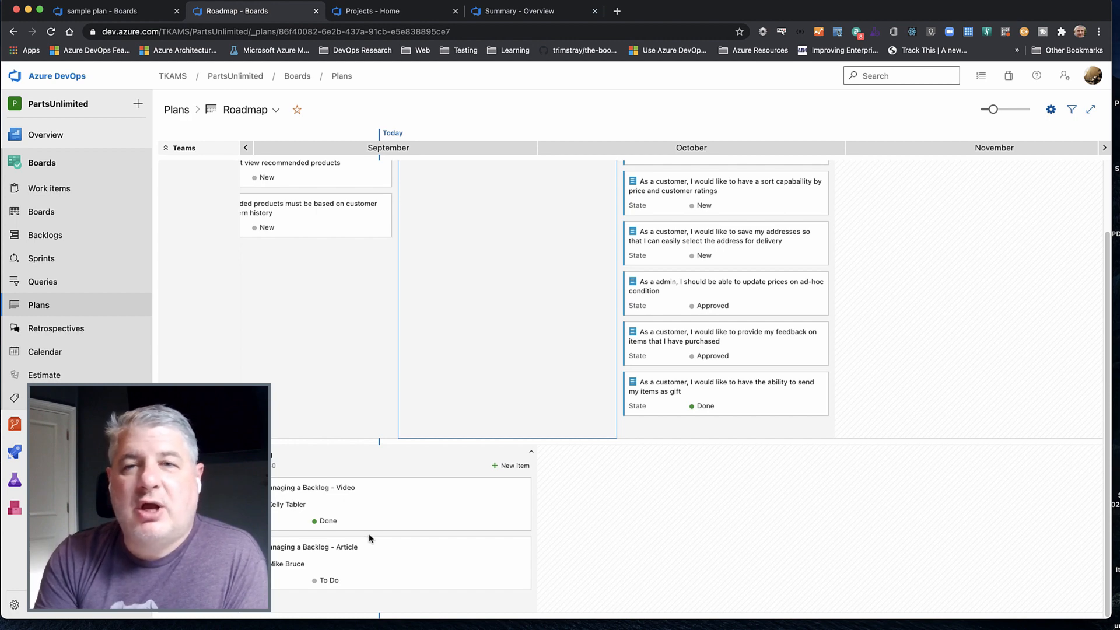
{"action": "scroll", "coordinate": [369, 533], "scroll_direction": "up", "scroll_amount": 3}
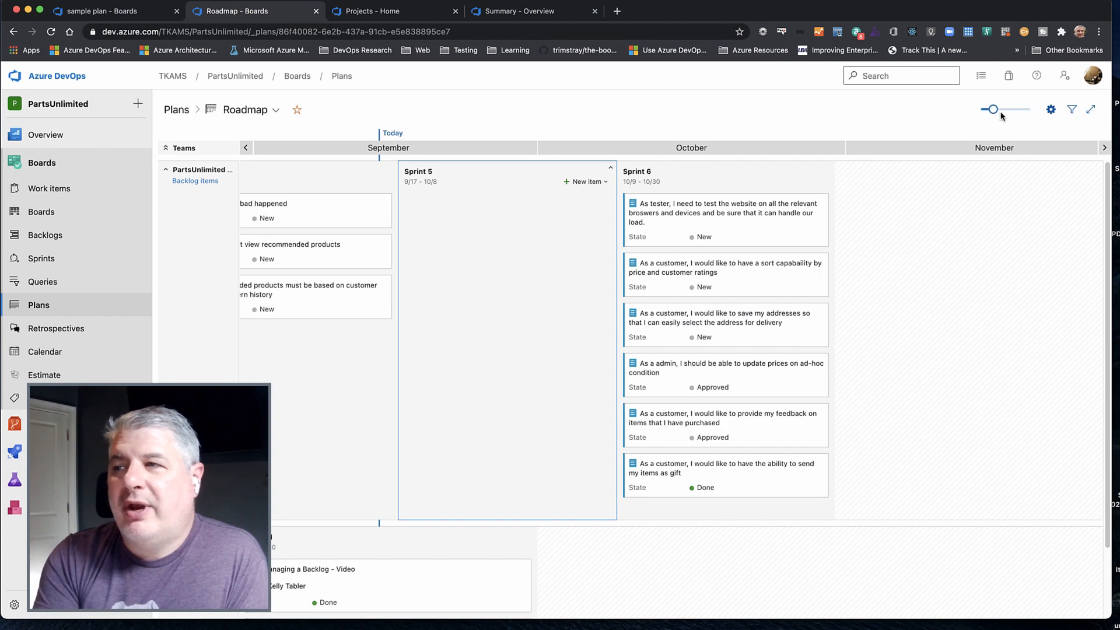
Scale the Roadmap plan's timeline out slightly and look over the sprints of both teams
{"action": "left_click_drag", "start_coordinate": [993, 112], "coordinate": [988, 111]}
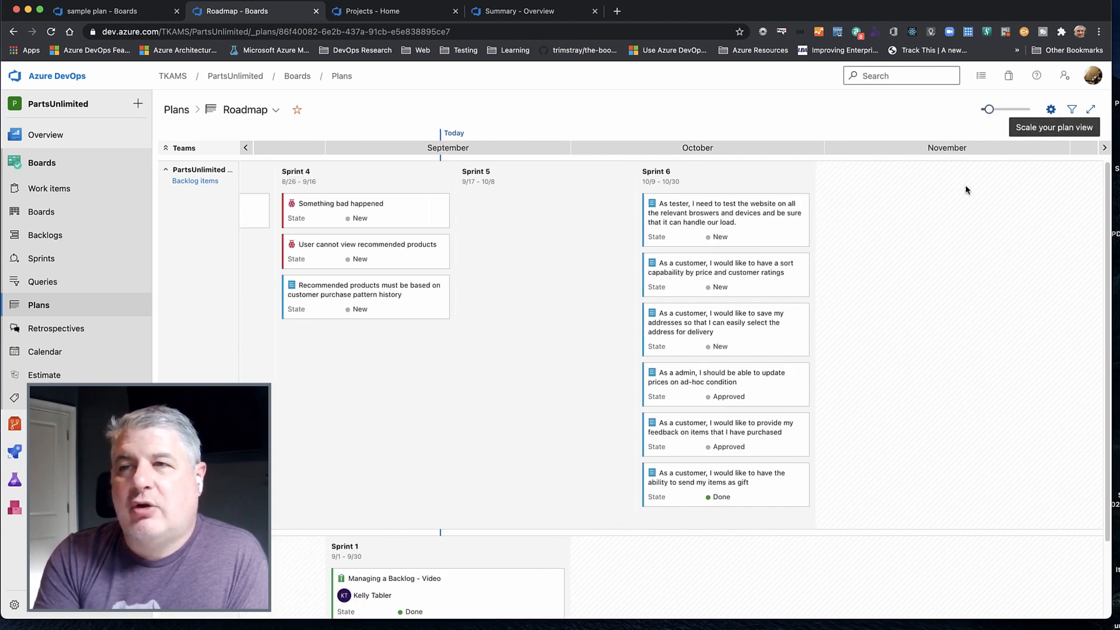
{"action": "scroll", "coordinate": [907, 260], "scroll_direction": "down", "scroll_amount": 3}
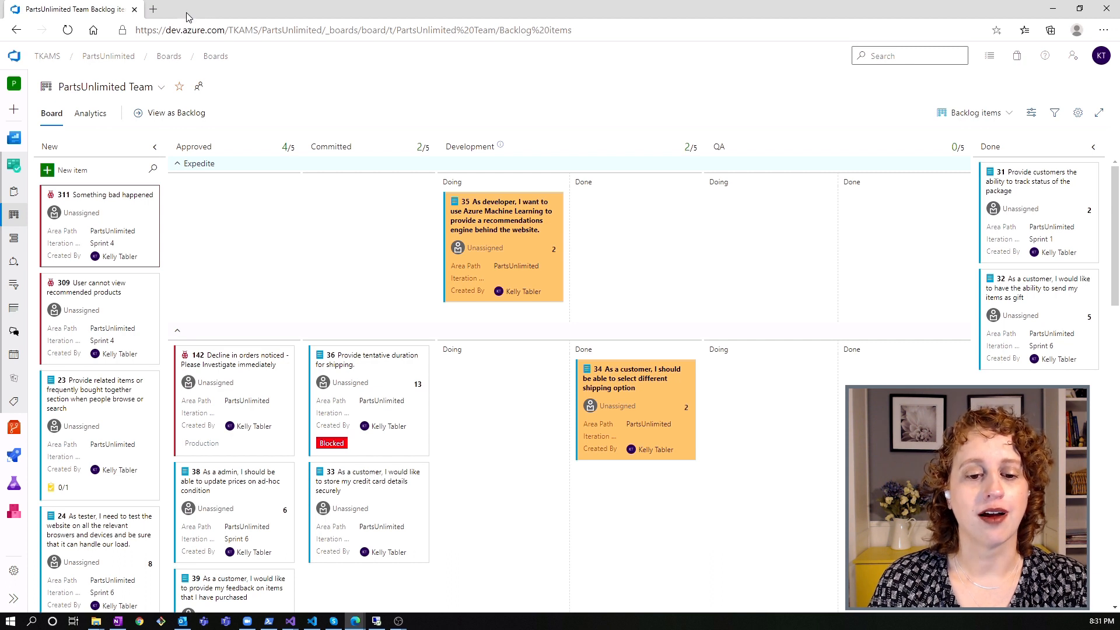
Open the PBI Estimation session in Estimate and select backlog item 23 about related items for voting
{"action": "left_click", "coordinate": [8, 382]}
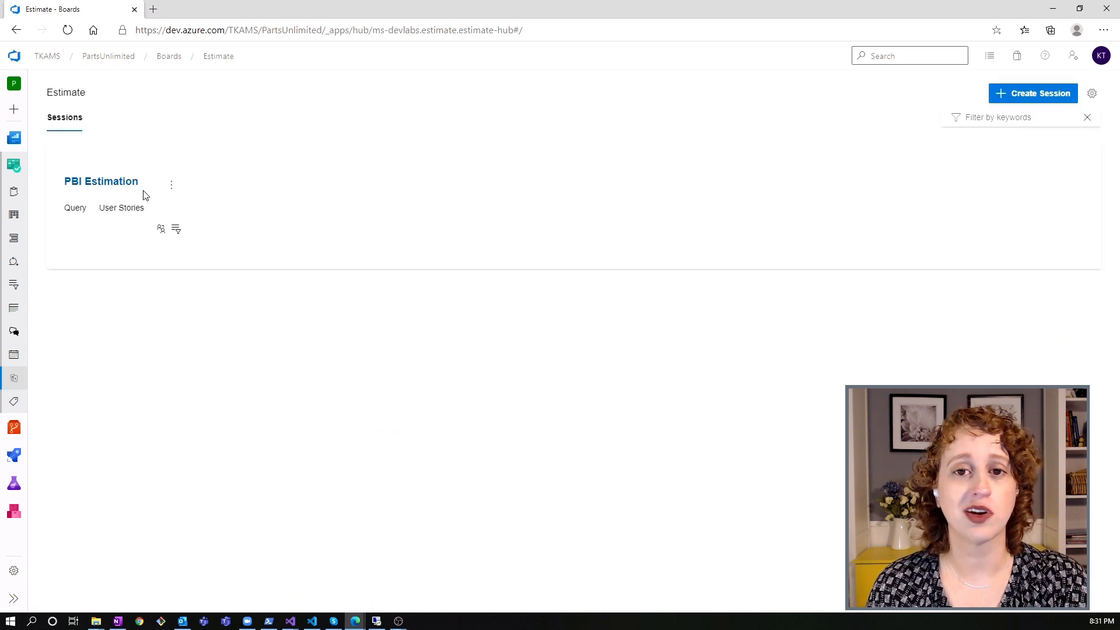
{"action": "left_click", "coordinate": [102, 186]}
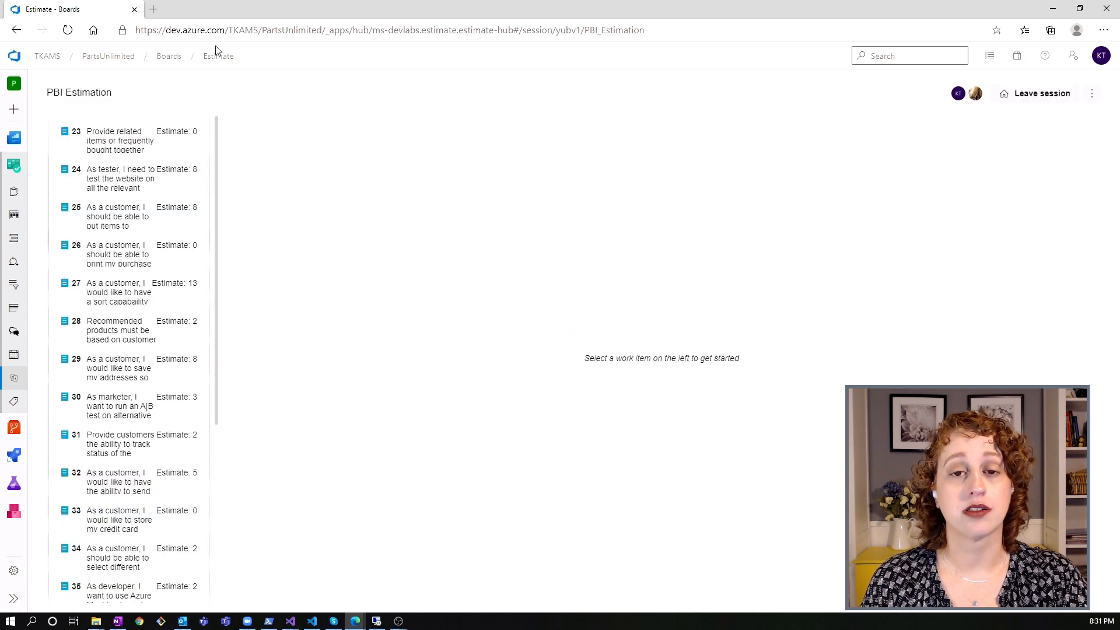
{"action": "left_click", "coordinate": [143, 142]}
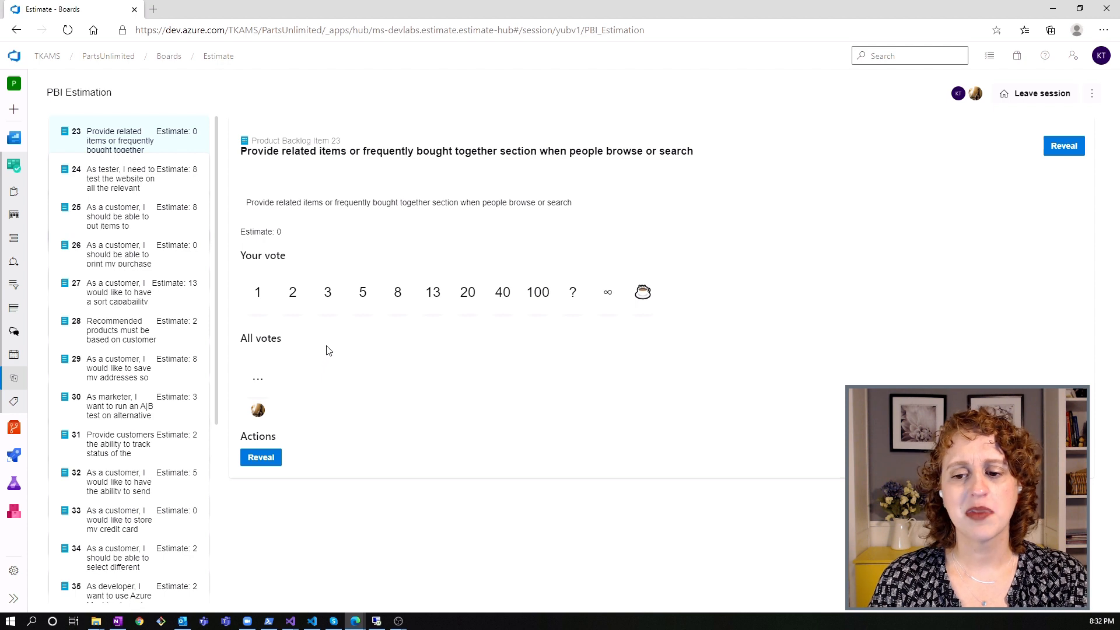
Vote 8 on backlog item 23, reveal all votes and commit 8 as its estimate
{"action": "left_click", "coordinate": [390, 294]}
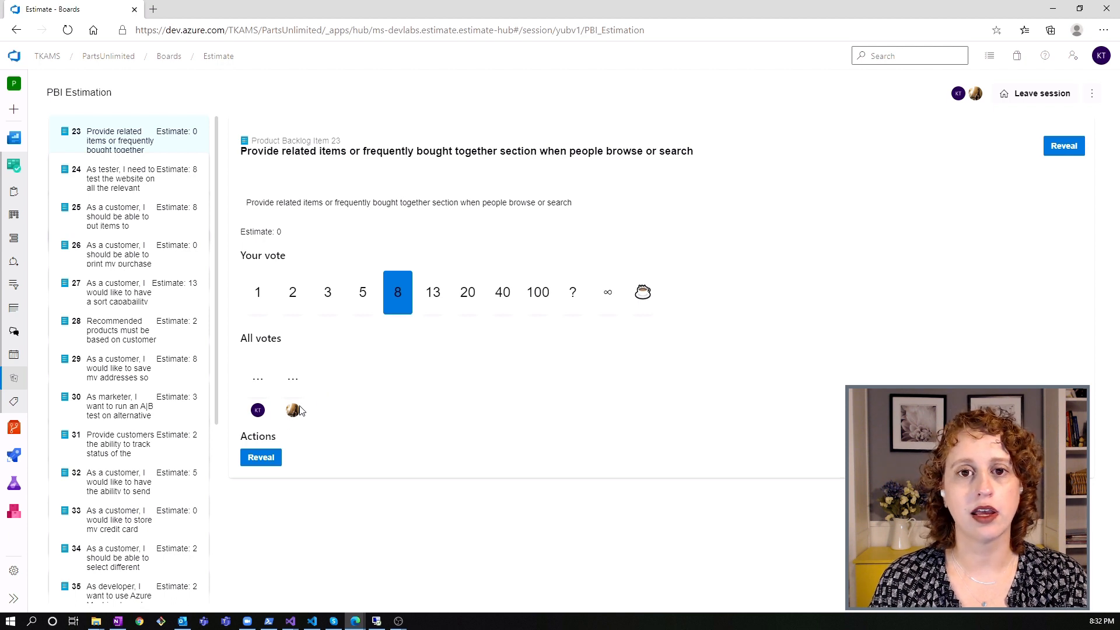
{"action": "left_click", "coordinate": [252, 459]}
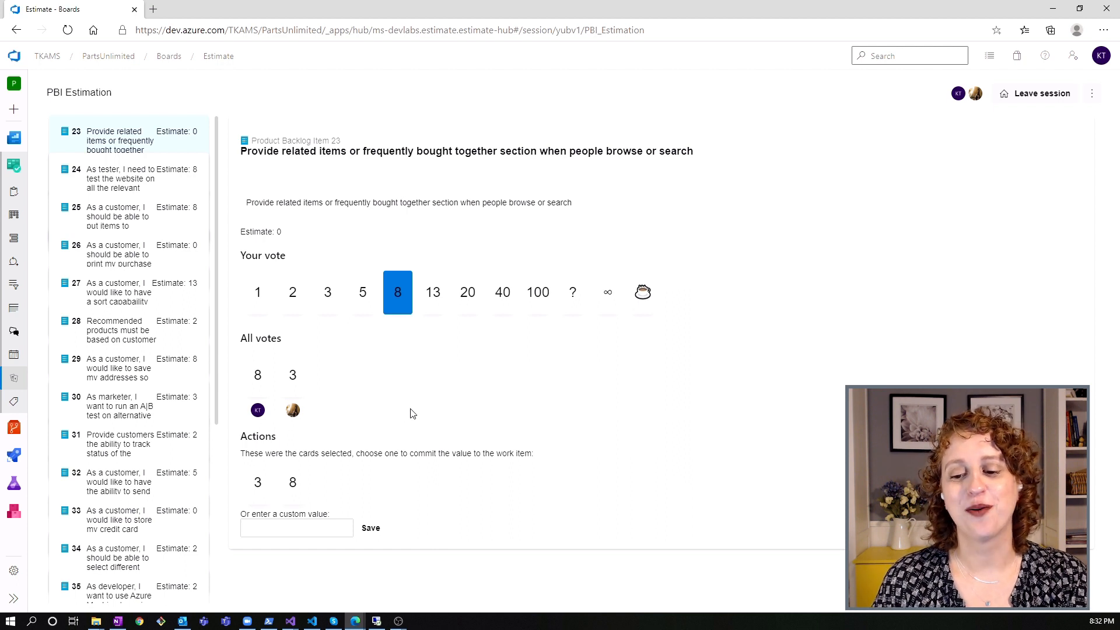
{"action": "left_click", "coordinate": [293, 484]}
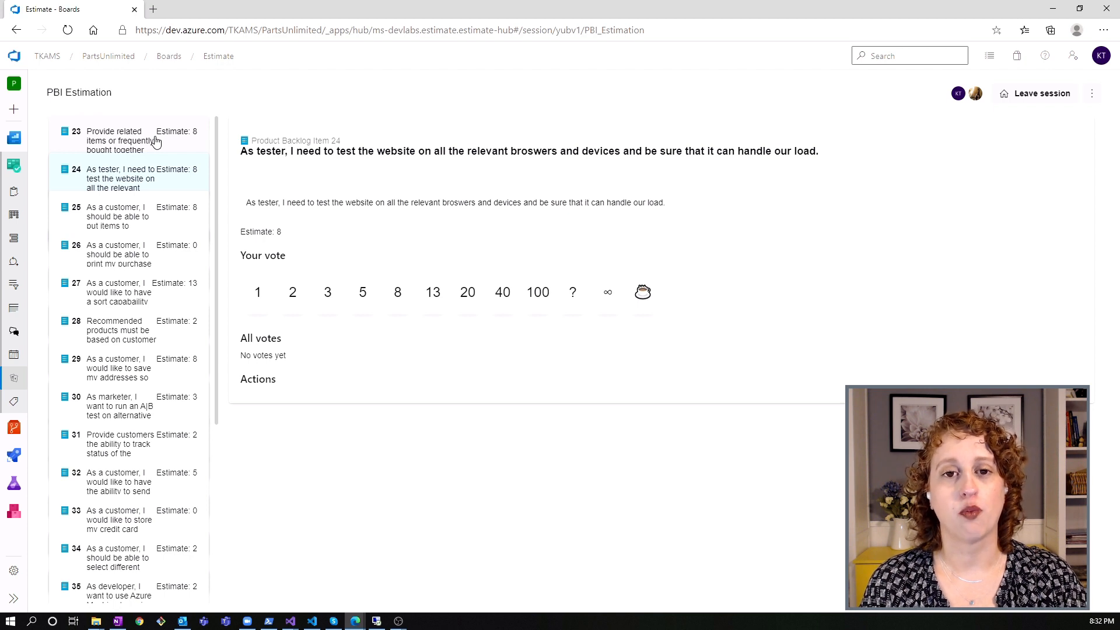
{"action": "scroll", "coordinate": [151, 312], "scroll_direction": "down", "scroll_amount": 1}
{"action": "scroll", "coordinate": [152, 312], "scroll_direction": "up", "scroll_amount": 1}
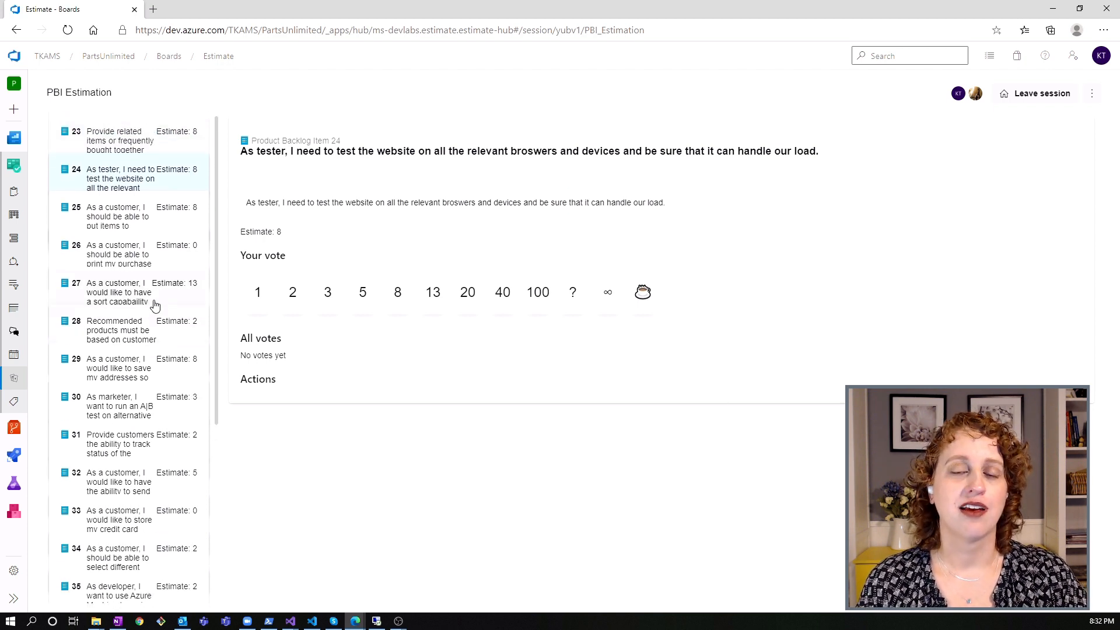